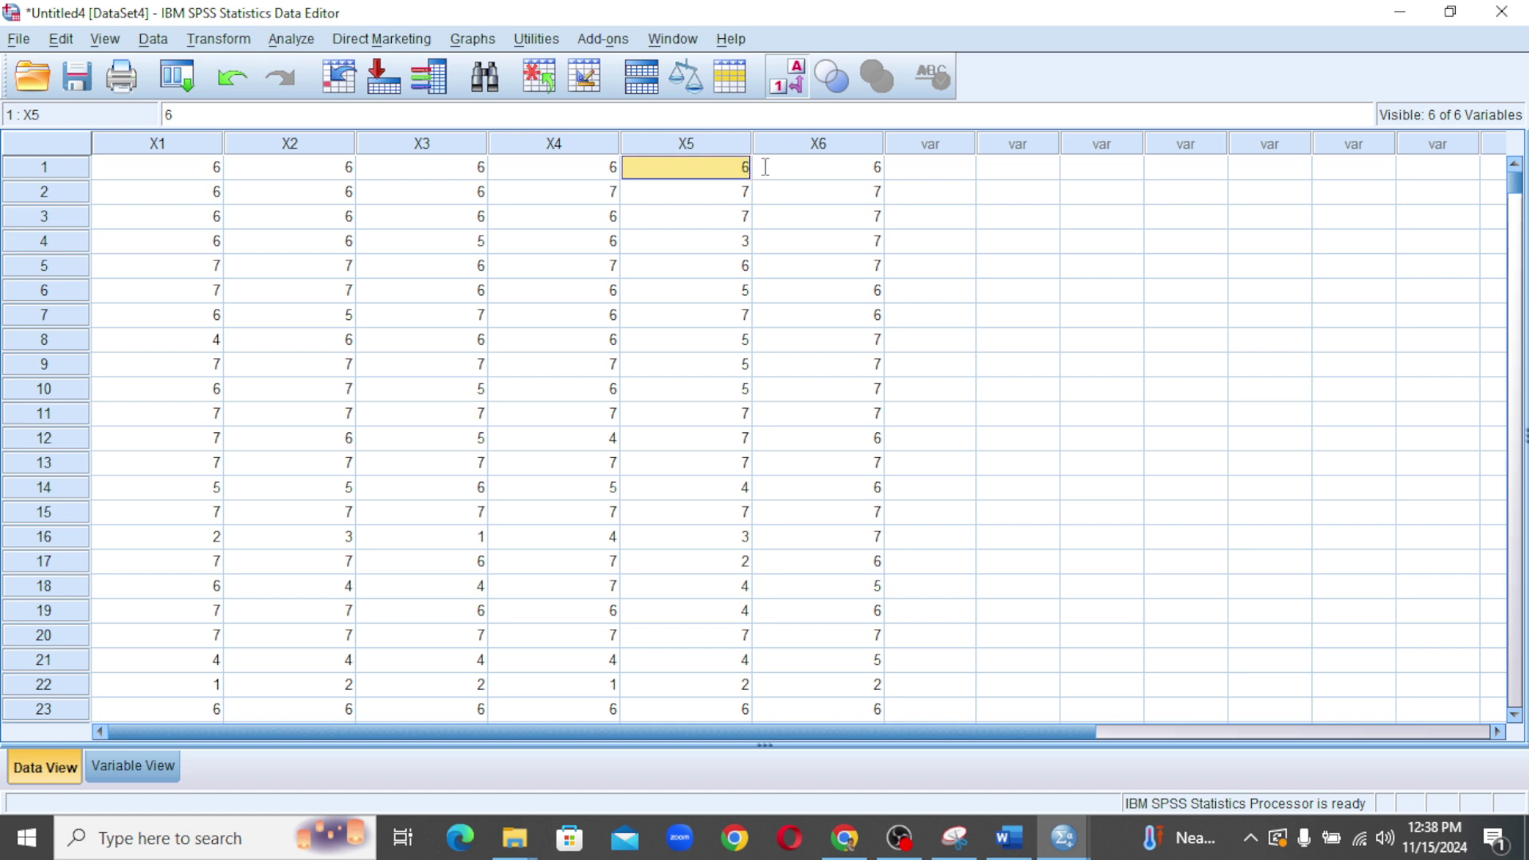
Set the X5 value to 0 for cases 1 and 4.
{"action": "type", "text": "0"}
{"action": "left_click", "coordinate": [758, 169]}
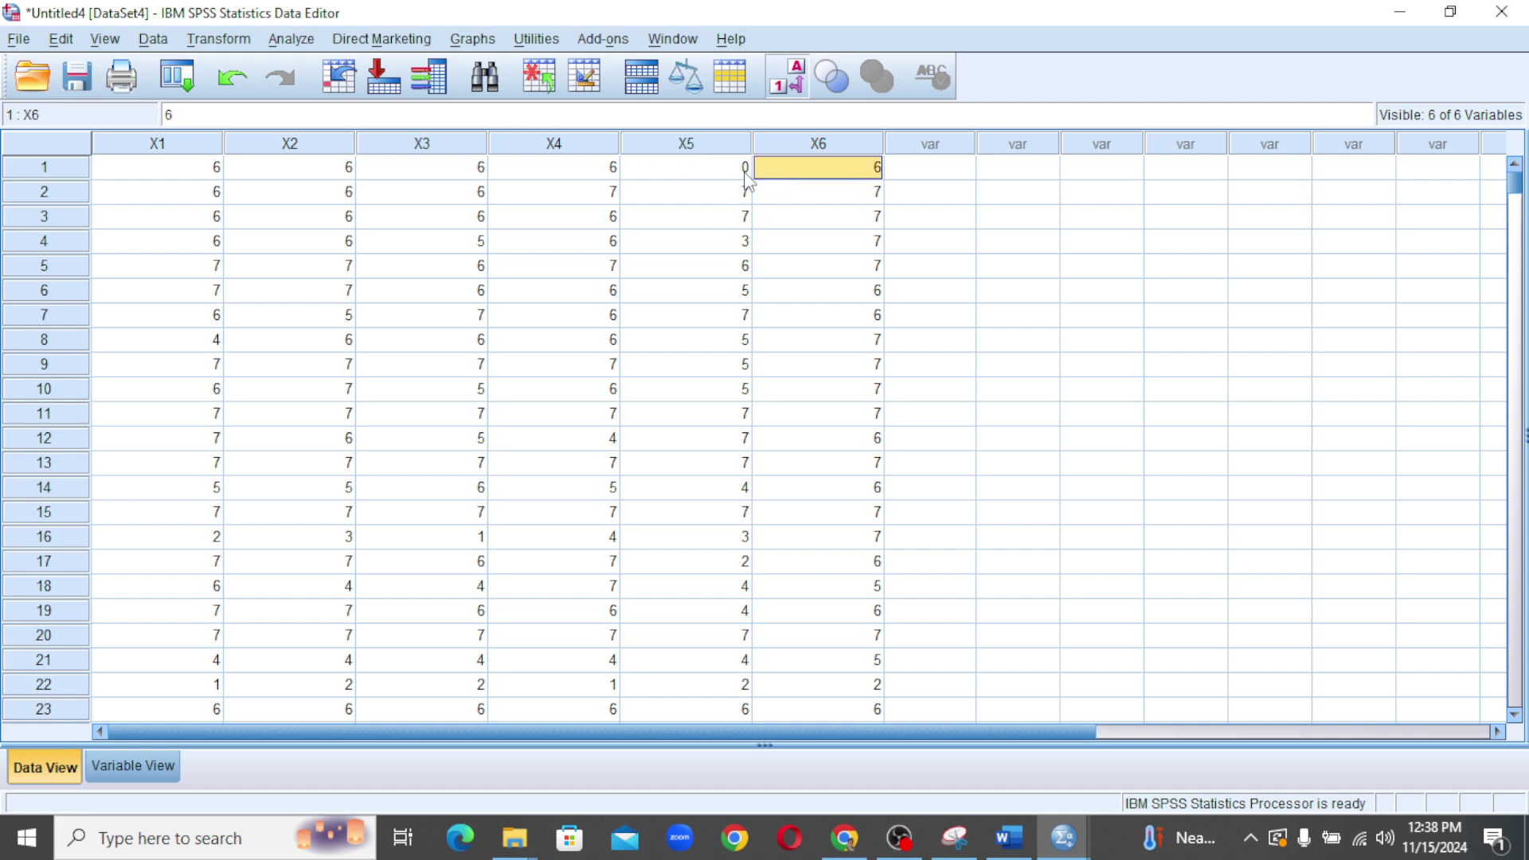
{"action": "left_click", "coordinate": [745, 172]}
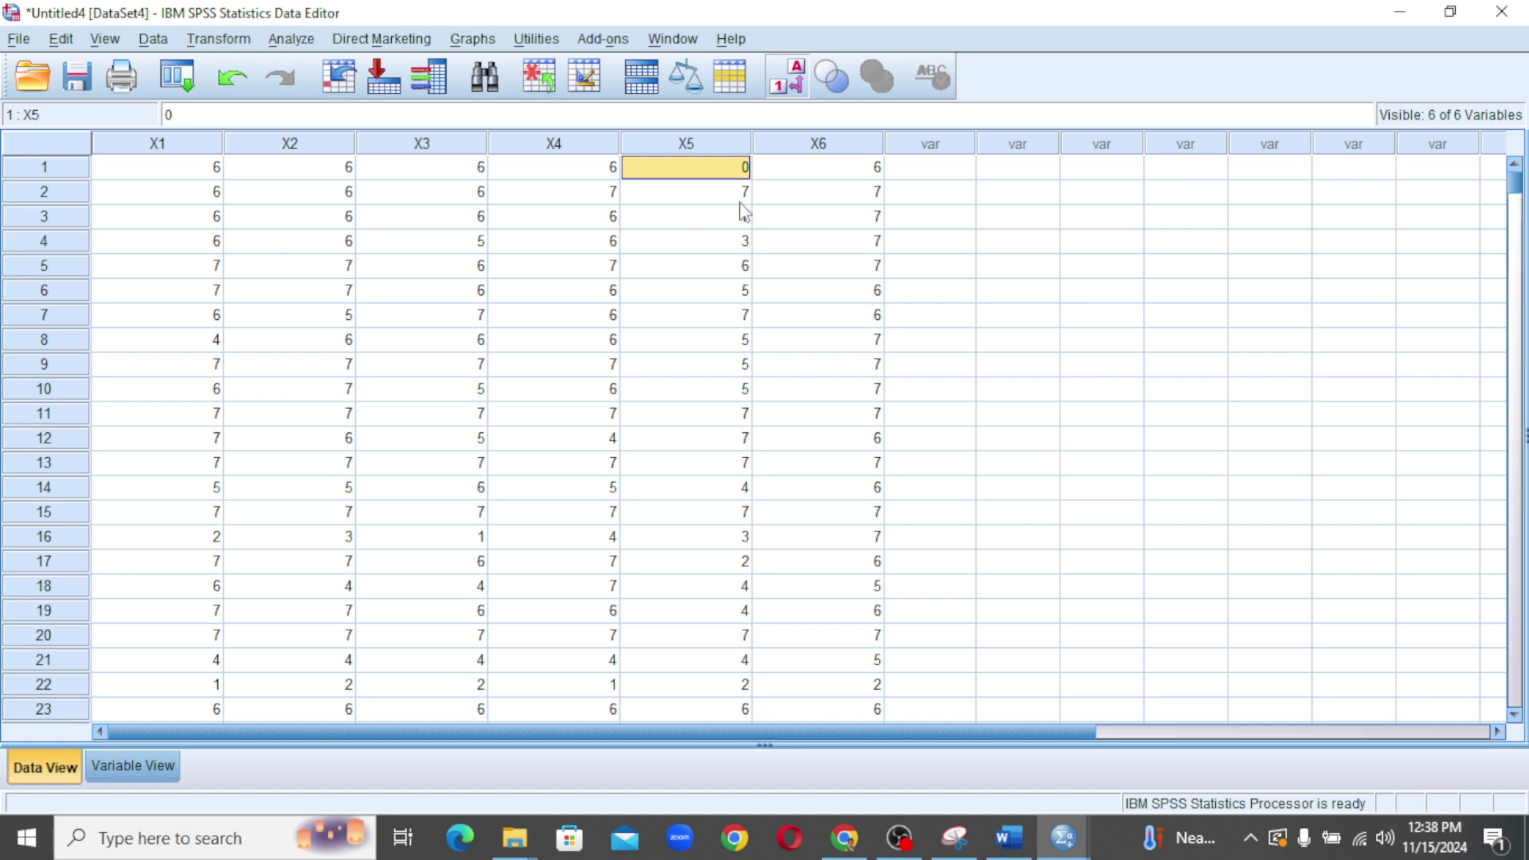
{"action": "left_click", "coordinate": [739, 244]}
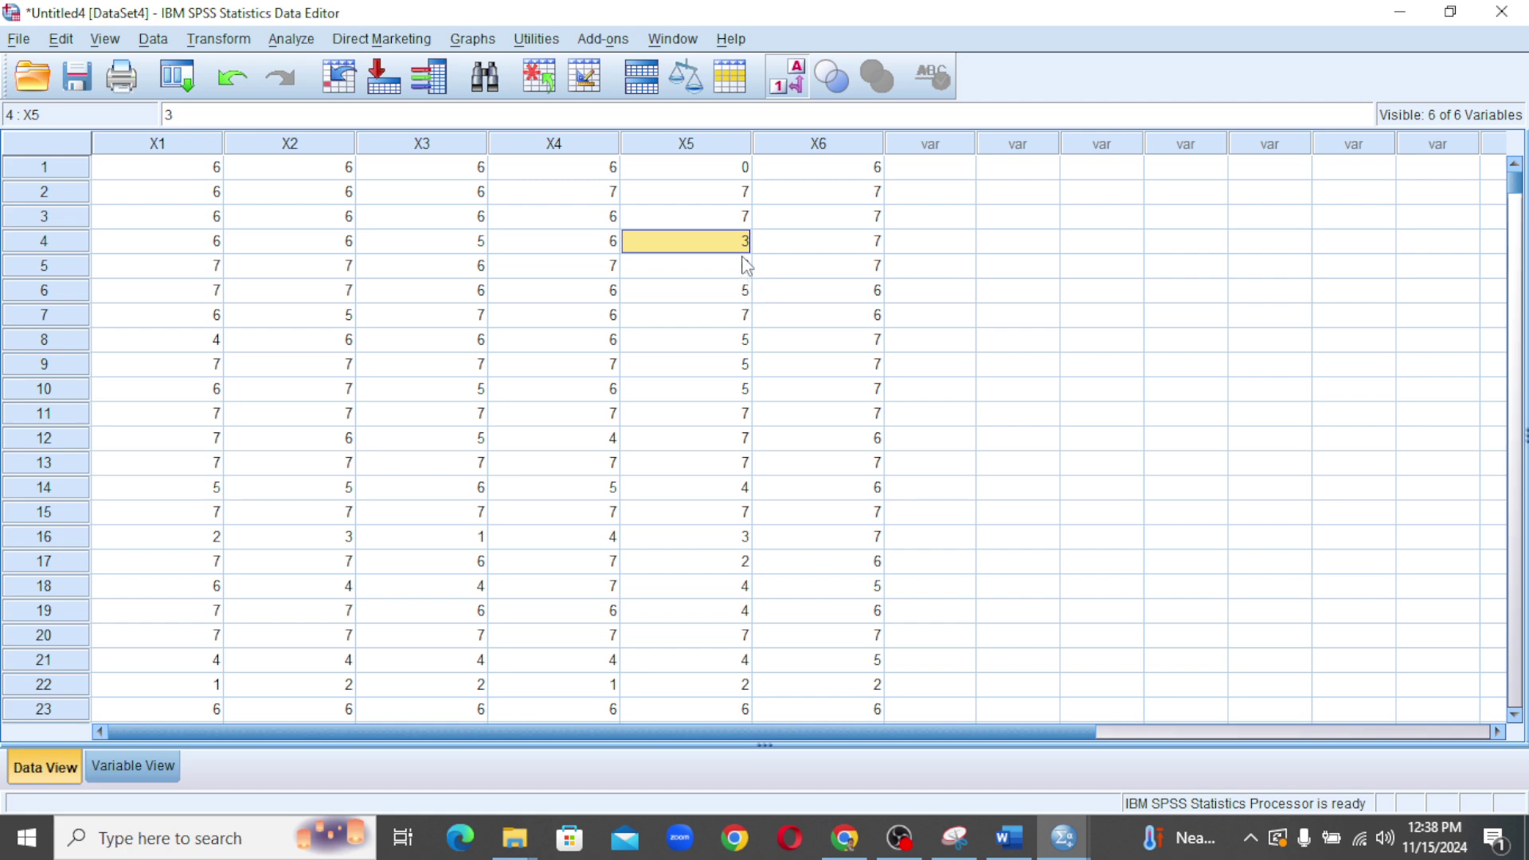
{"action": "type", "text": "0"}
{"action": "left_click", "coordinate": [780, 242]}
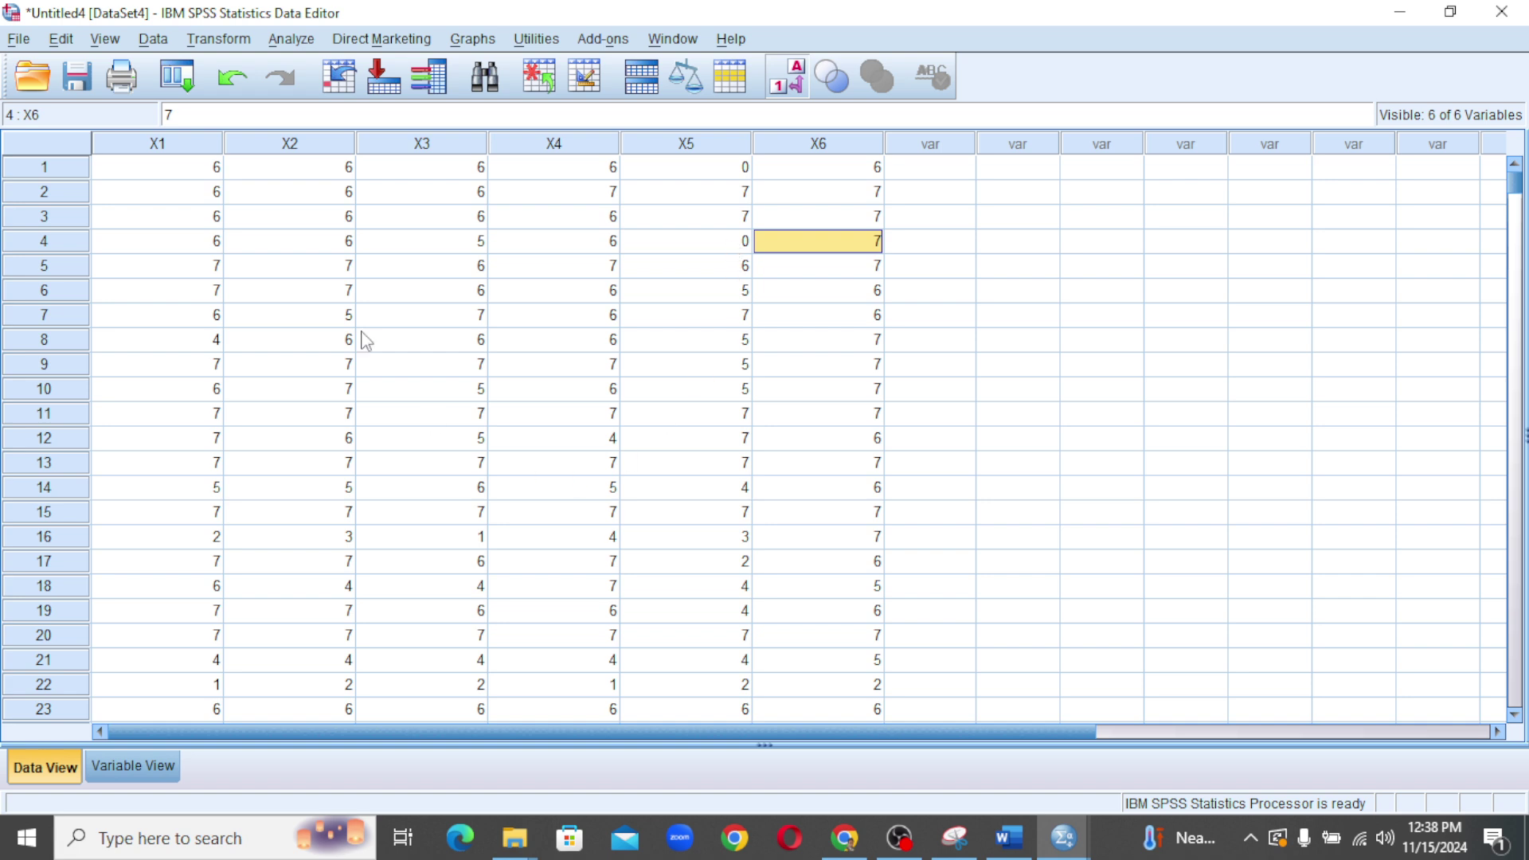
Run a two-tailed Pearson bivariate correlation on variables X1 through X6 and view the full correlation table.
{"action": "left_click", "coordinate": [289, 42]}
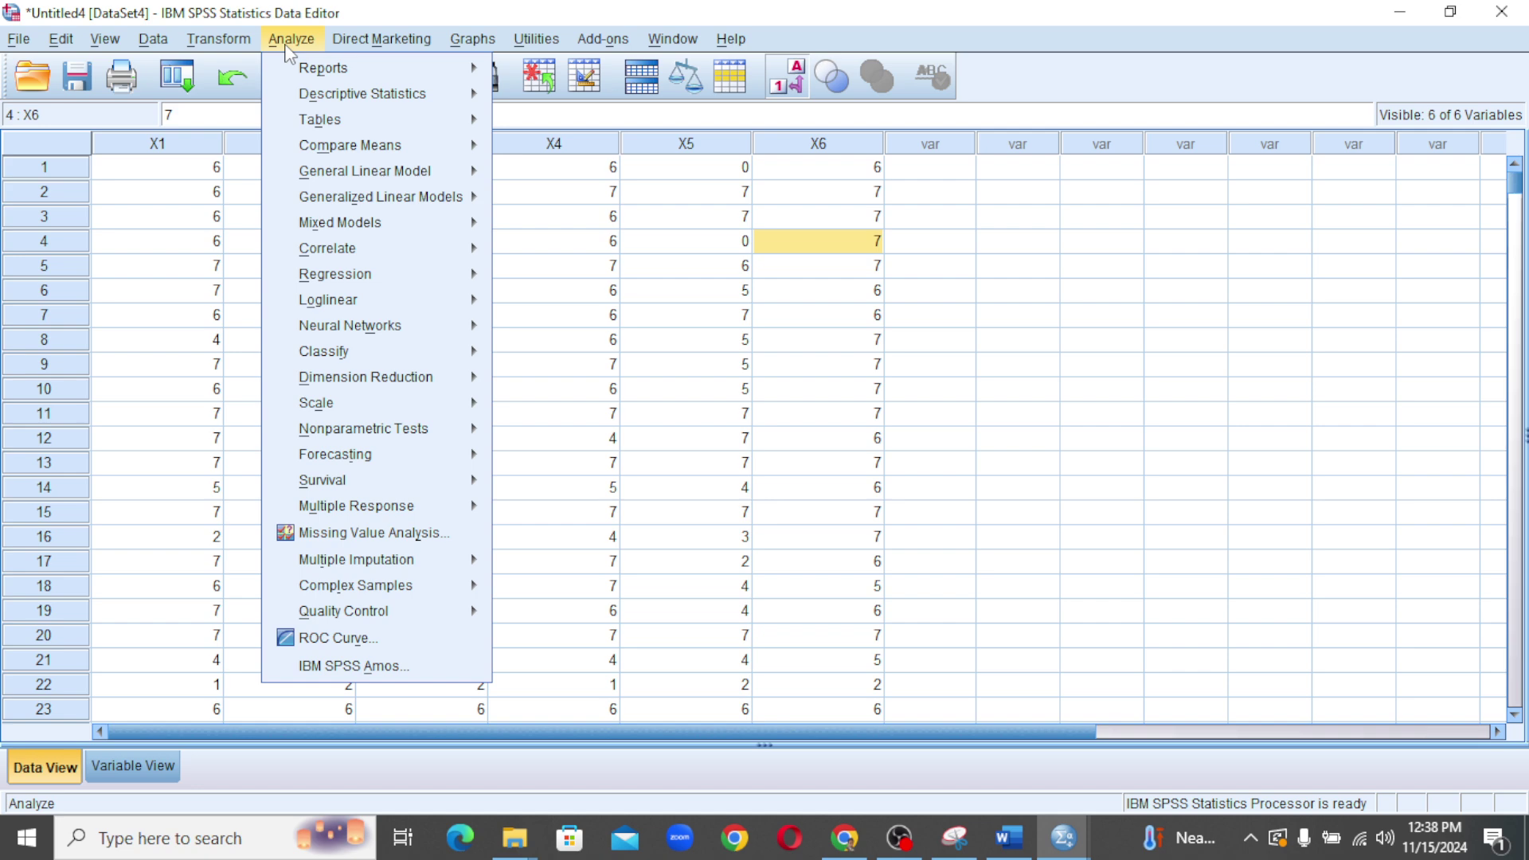
{"action": "mouse_move", "coordinate": [345, 249]}
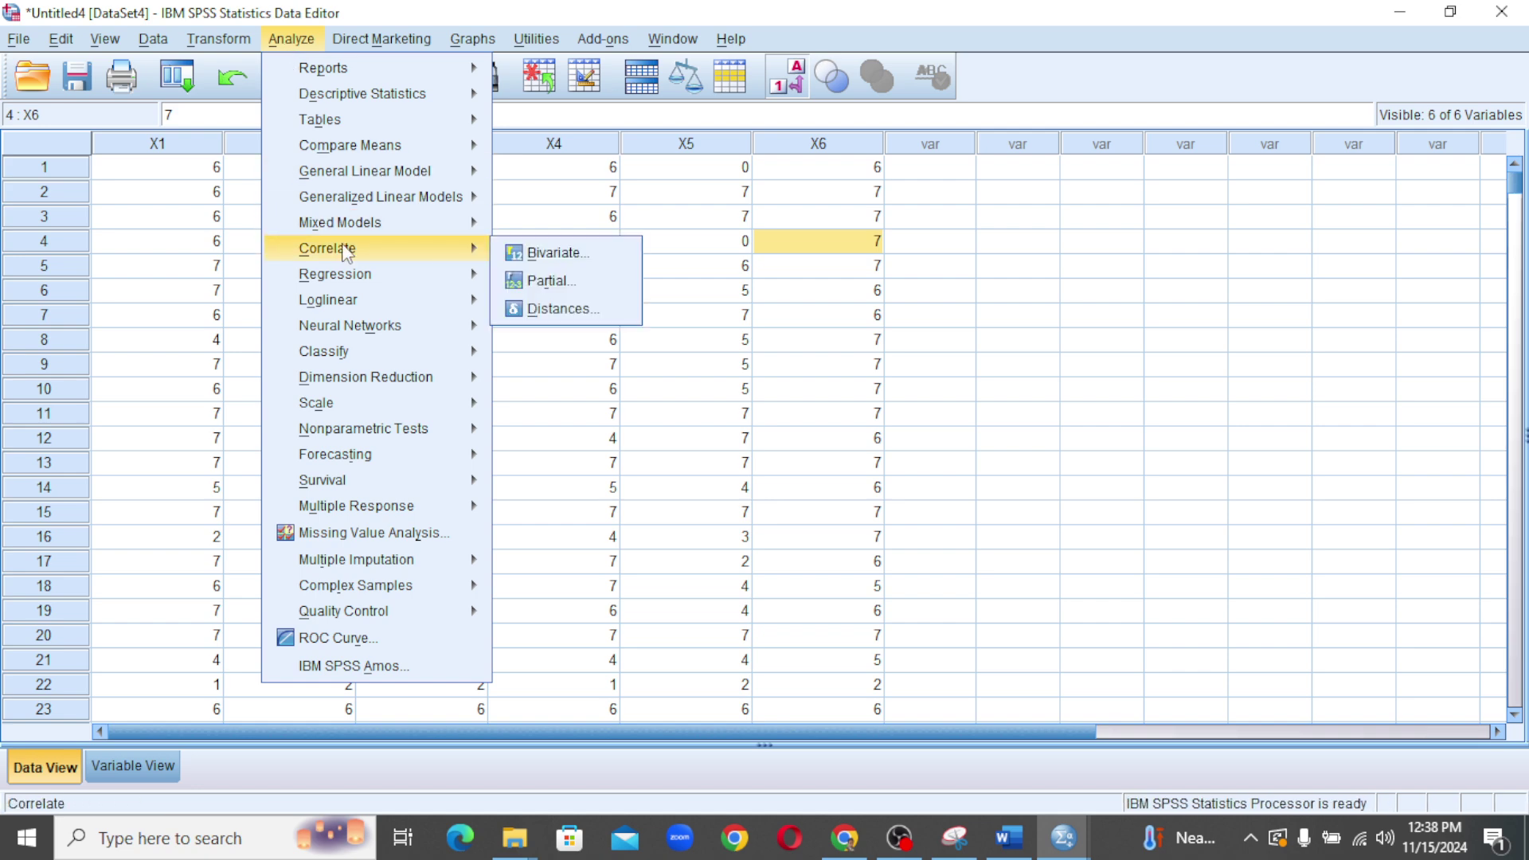
{"action": "left_click", "coordinate": [516, 256]}
{"action": "left_click", "coordinate": [780, 274]}
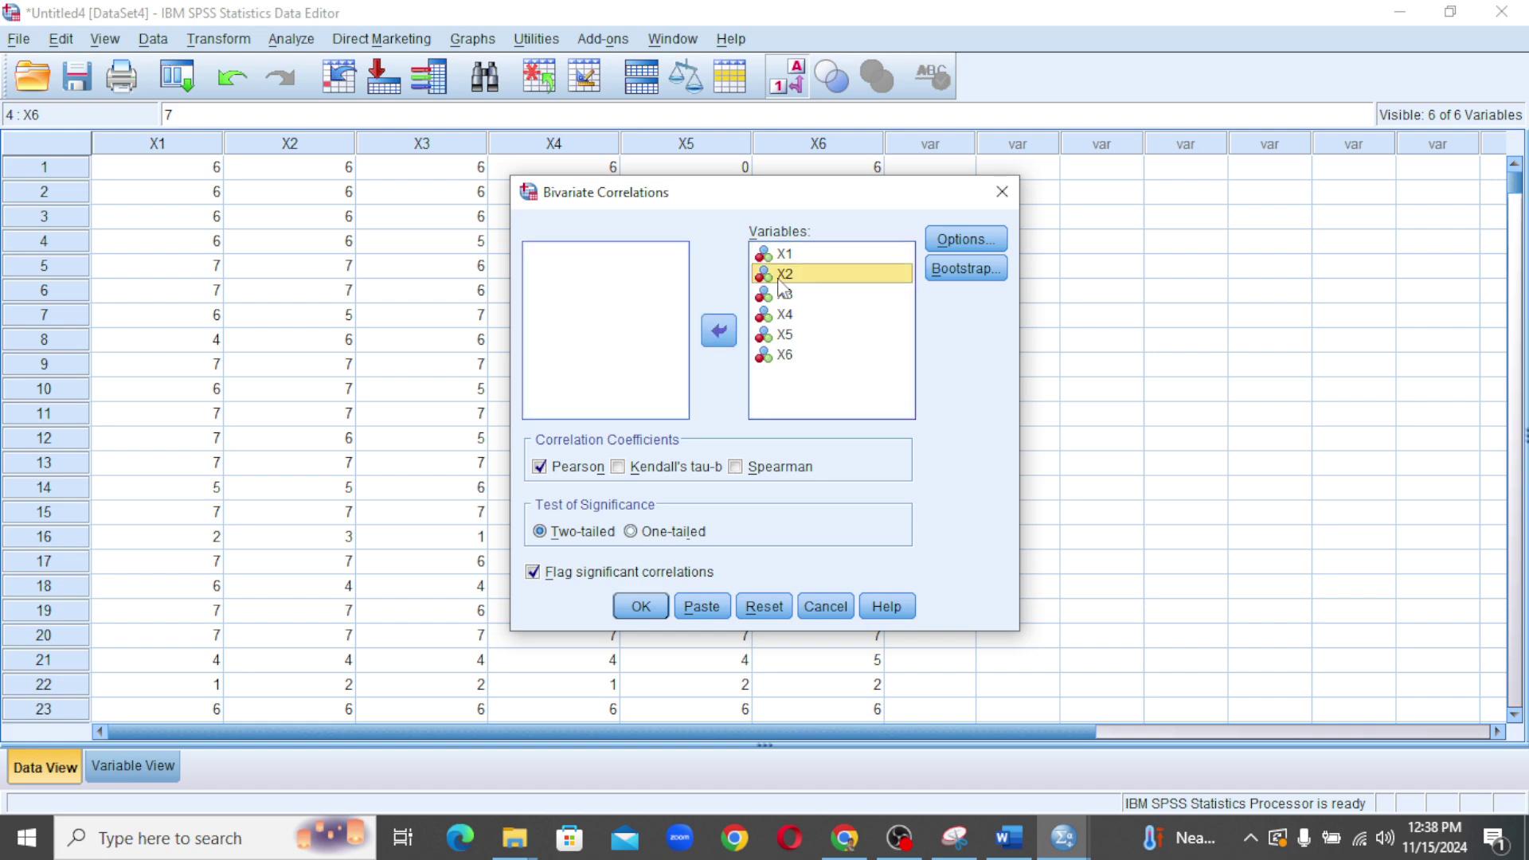
{"action": "key", "text": "ctrl+a"}
{"action": "left_click", "coordinate": [718, 331]}
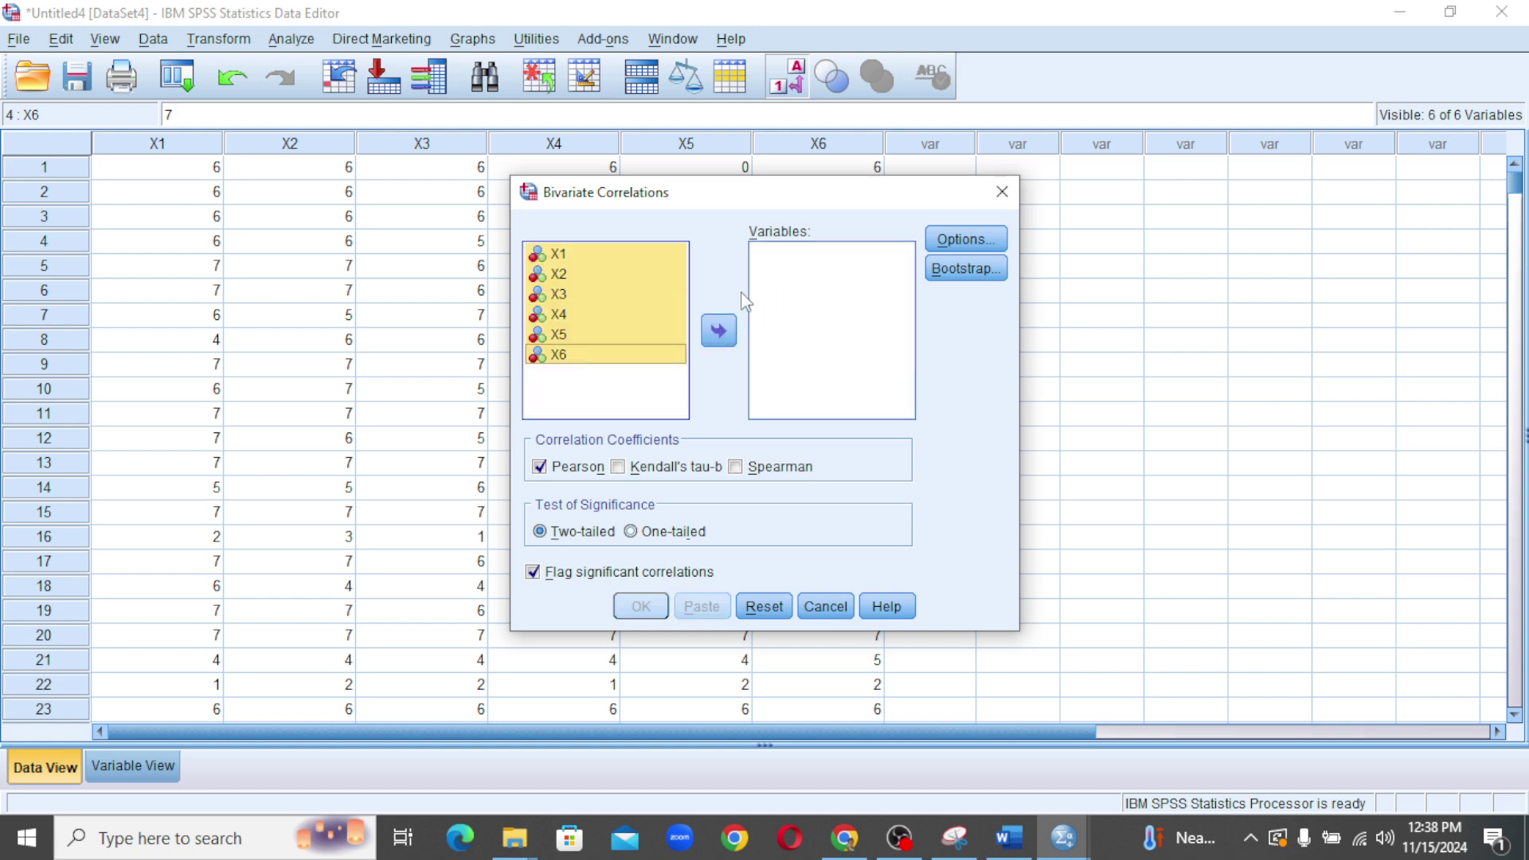
{"action": "left_click", "coordinate": [719, 331]}
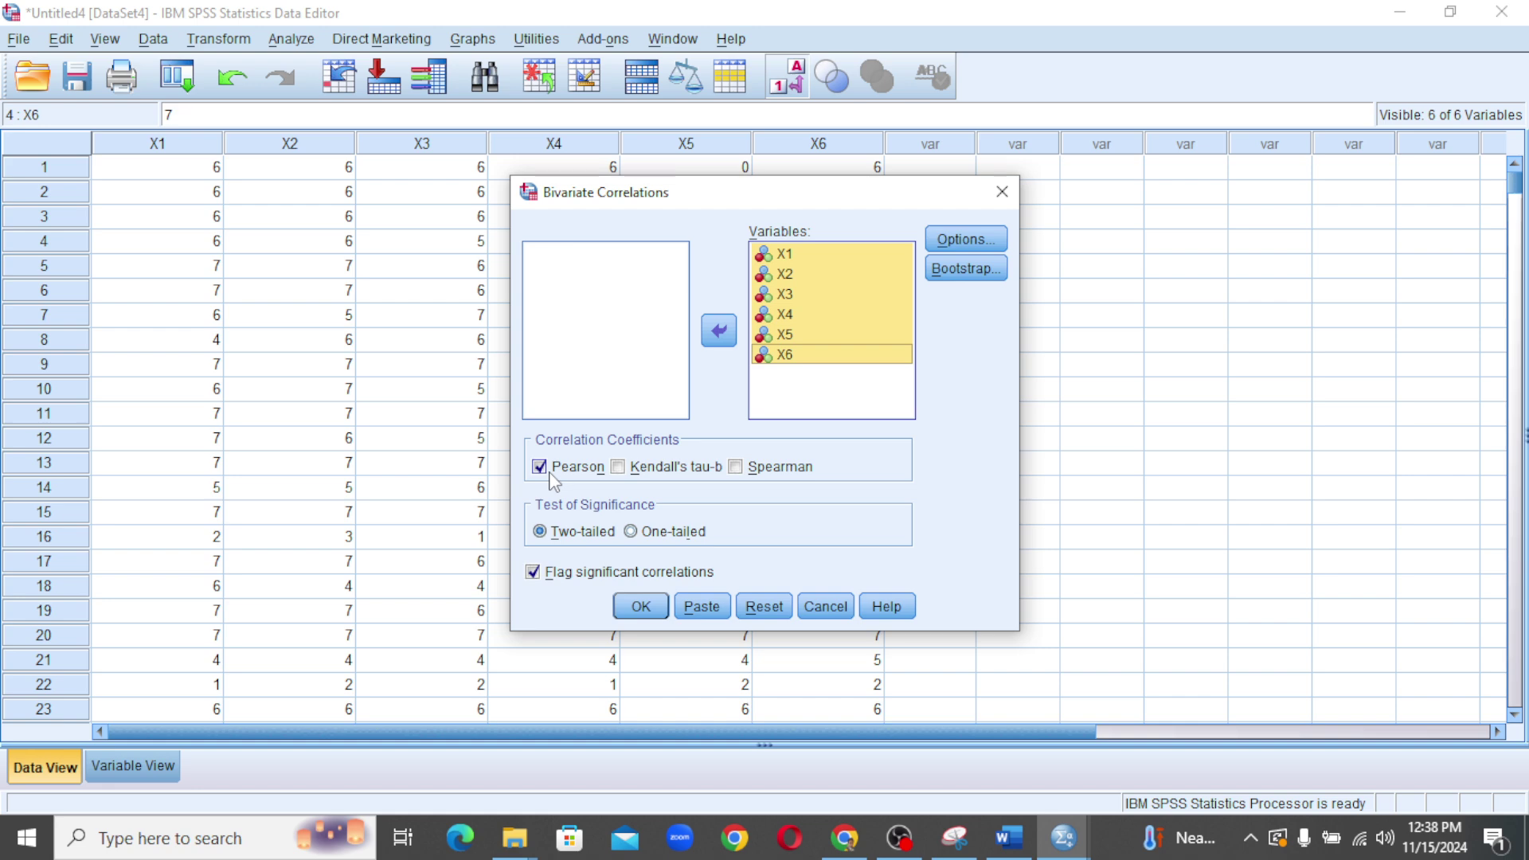
{"action": "left_click", "coordinate": [641, 607]}
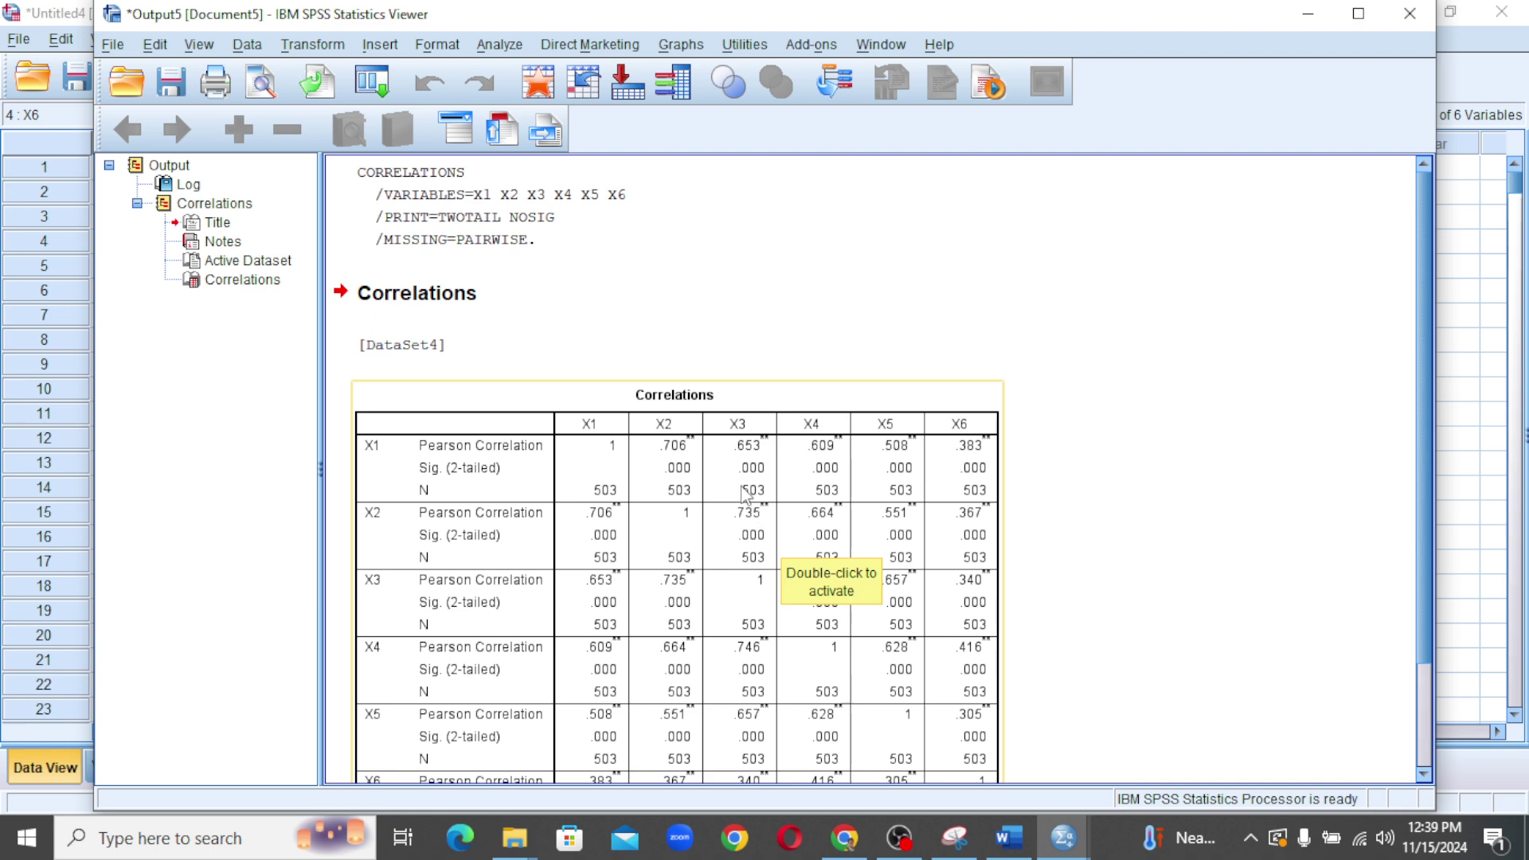
{"action": "scroll", "coordinate": [737, 487], "scroll_direction": "down", "scroll_amount": 2}
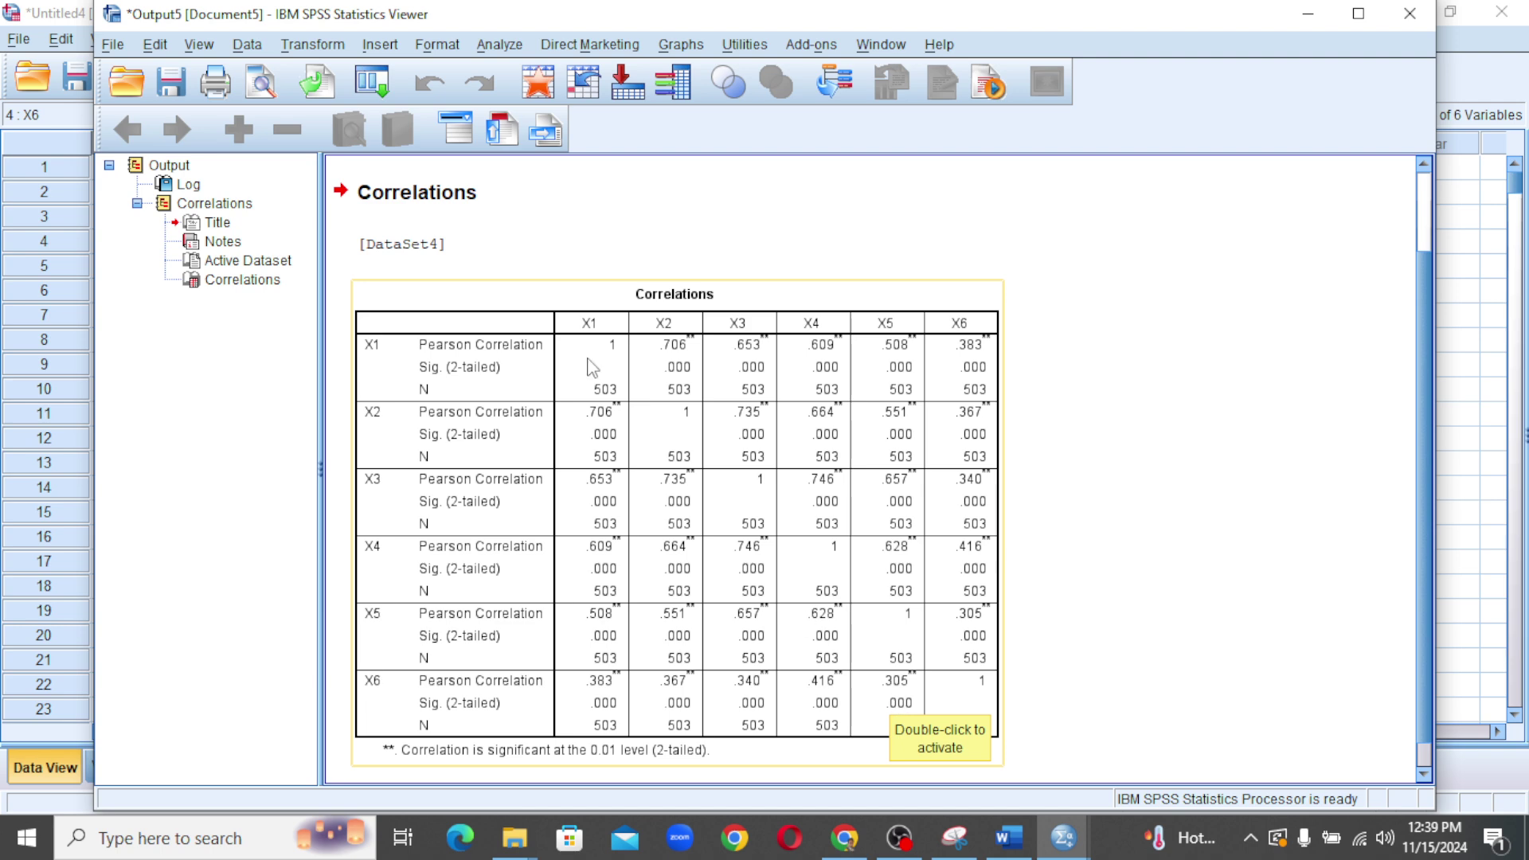
Open the linear regression setup and clear its existing dependent and independent variables.
{"action": "left_click", "coordinate": [499, 45]}
{"action": "mouse_move", "coordinate": [571, 302]}
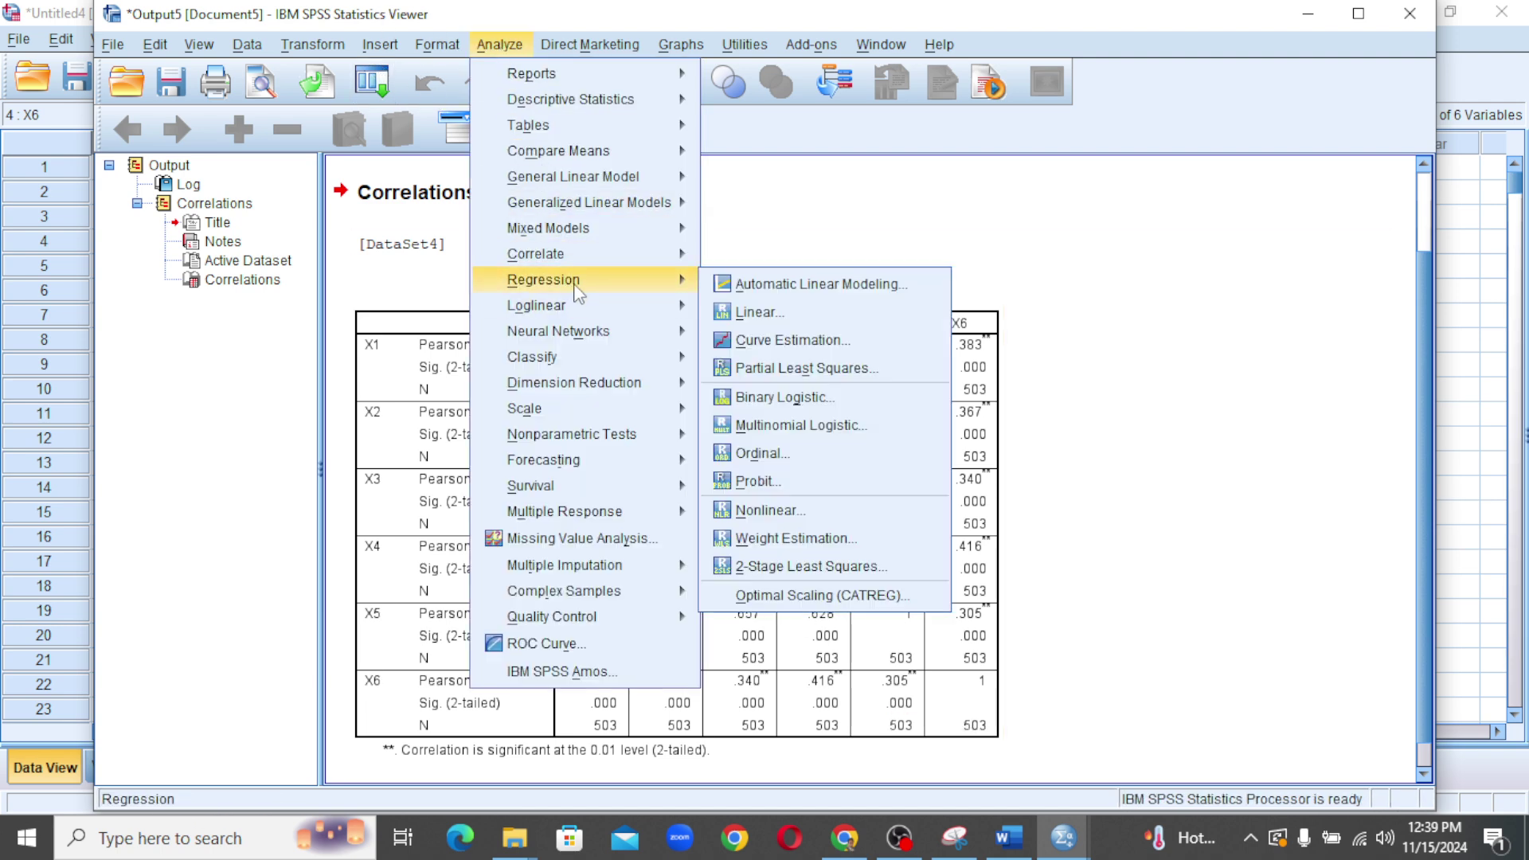
{"action": "left_click", "coordinate": [759, 313]}
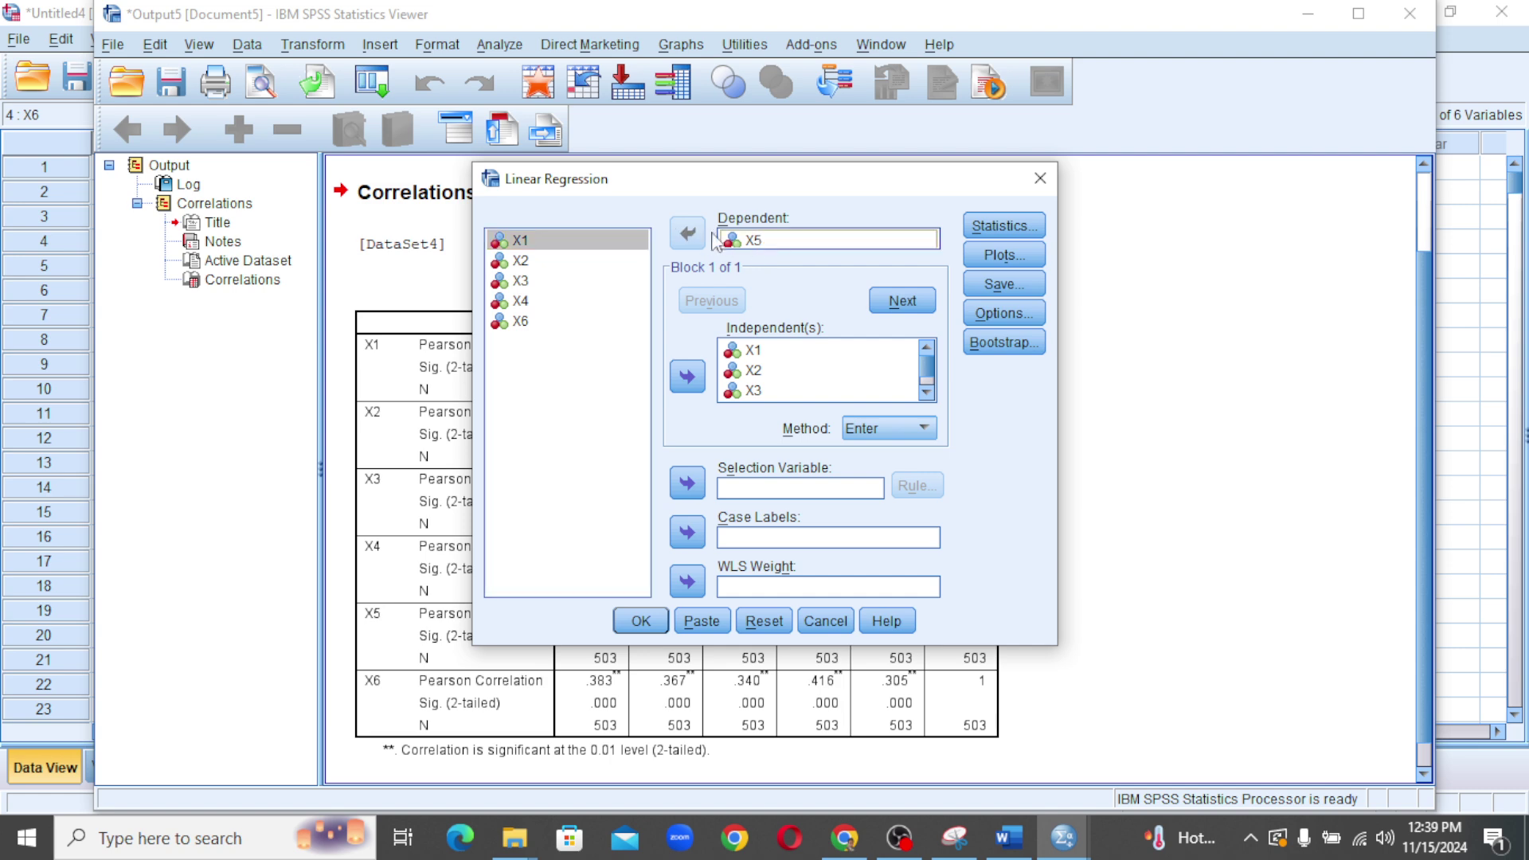
{"action": "left_click", "coordinate": [687, 233]}
{"action": "left_click", "coordinate": [766, 366]}
{"action": "key", "text": "ctrl+a"}
{"action": "left_click", "coordinate": [688, 376]}
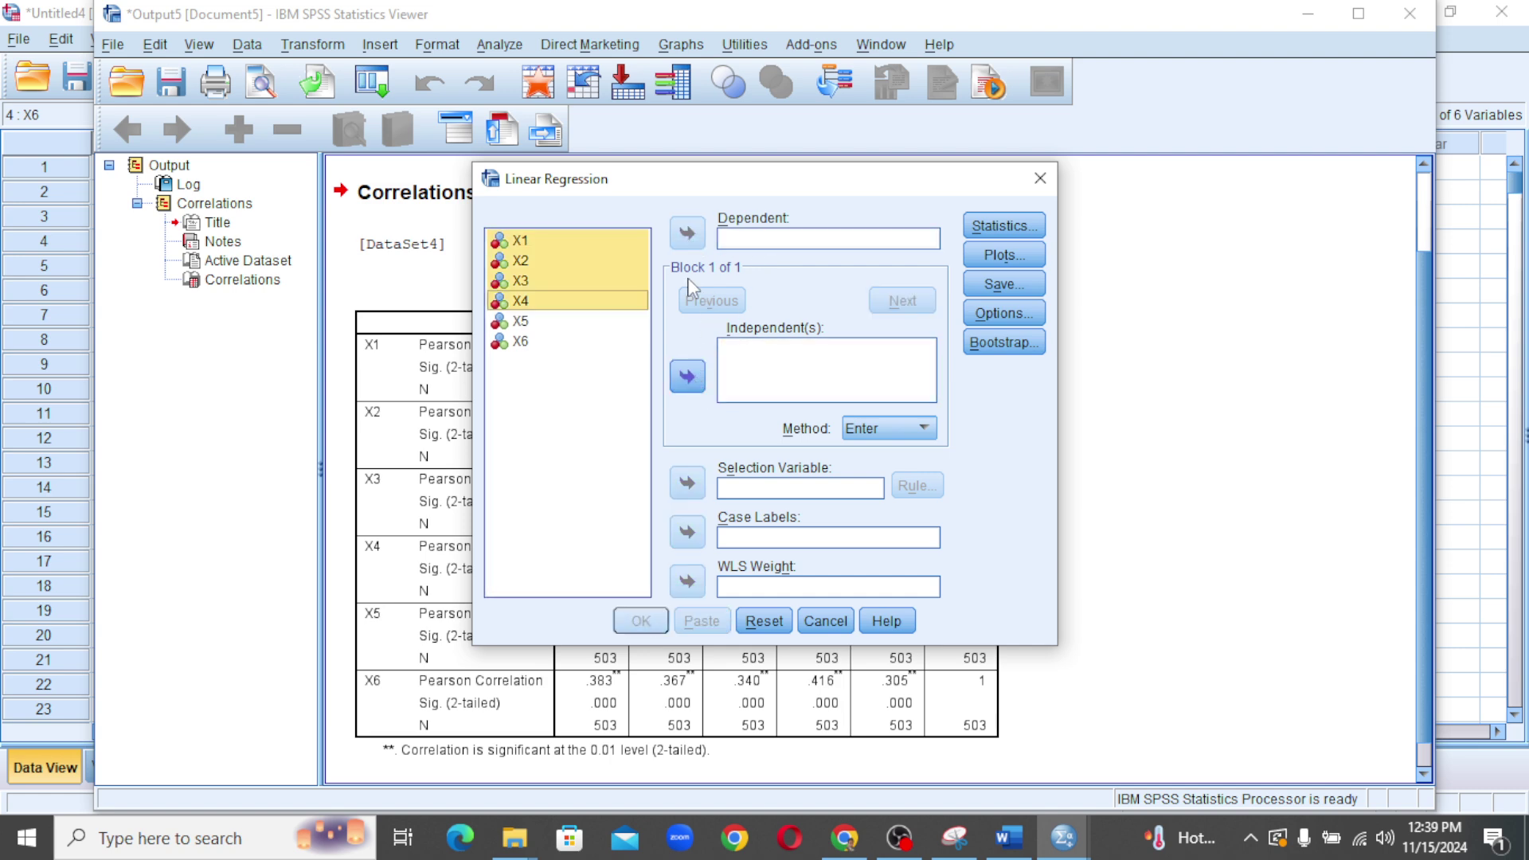
Assign X5 as the regression's dependent variable and X1 through X4 as its independent variables.
{"action": "left_click", "coordinate": [539, 321]}
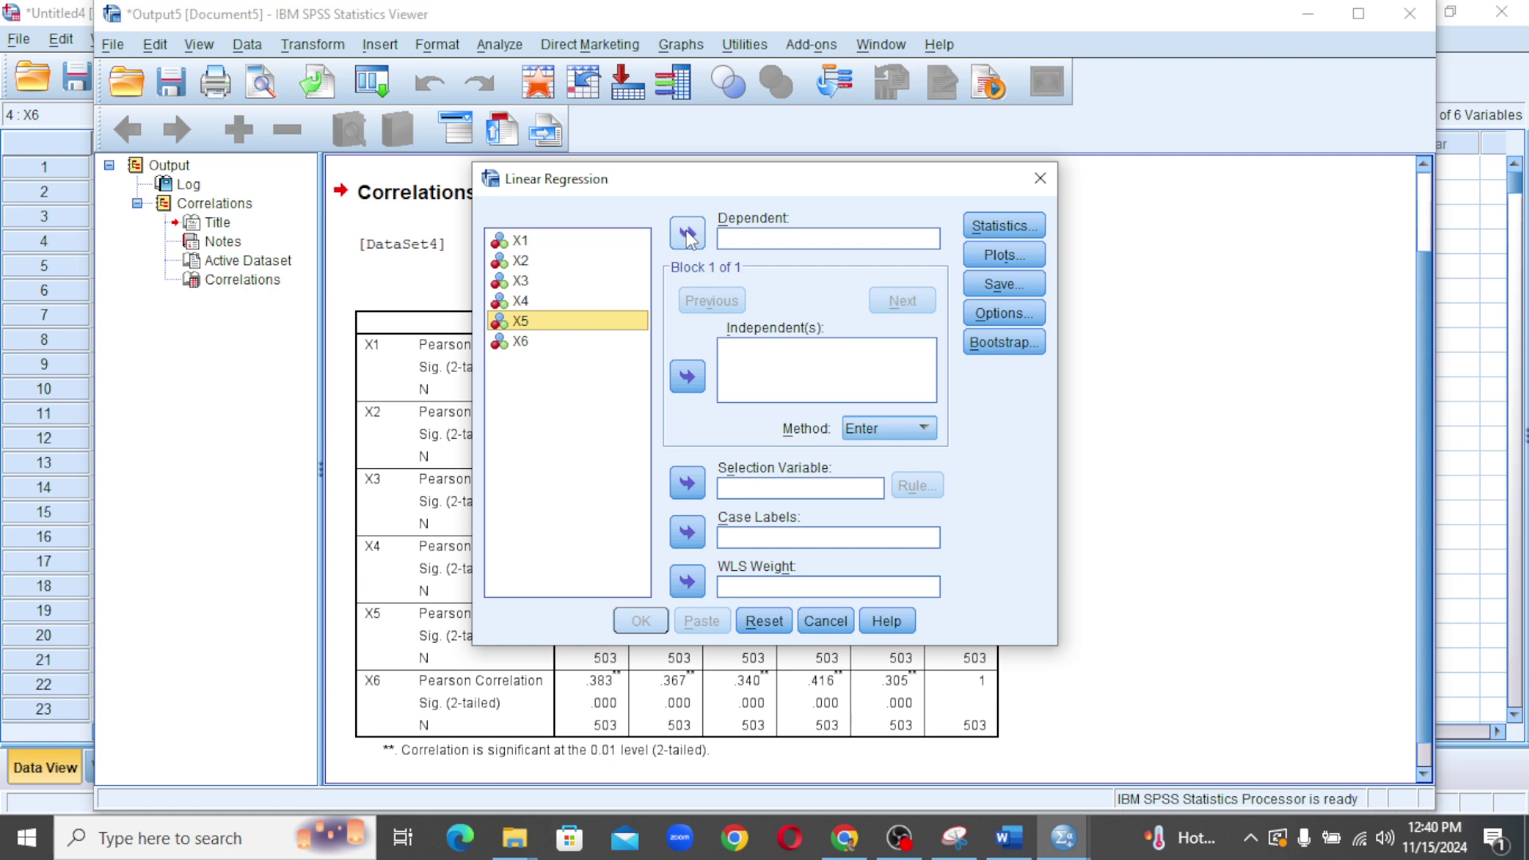
{"action": "left_click", "coordinate": [688, 237]}
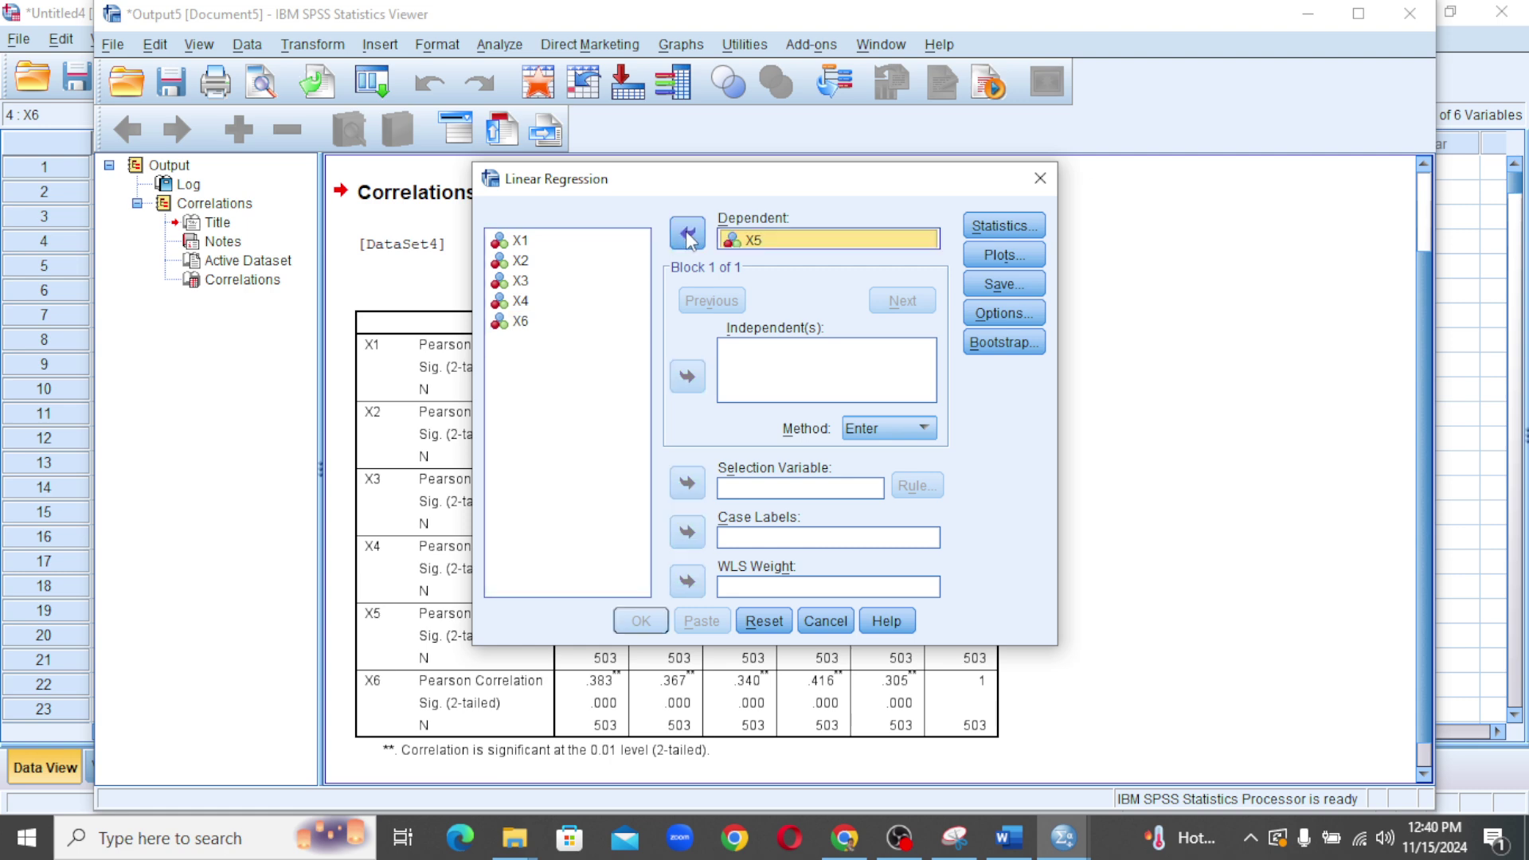
{"action": "left_click", "coordinate": [519, 240]}
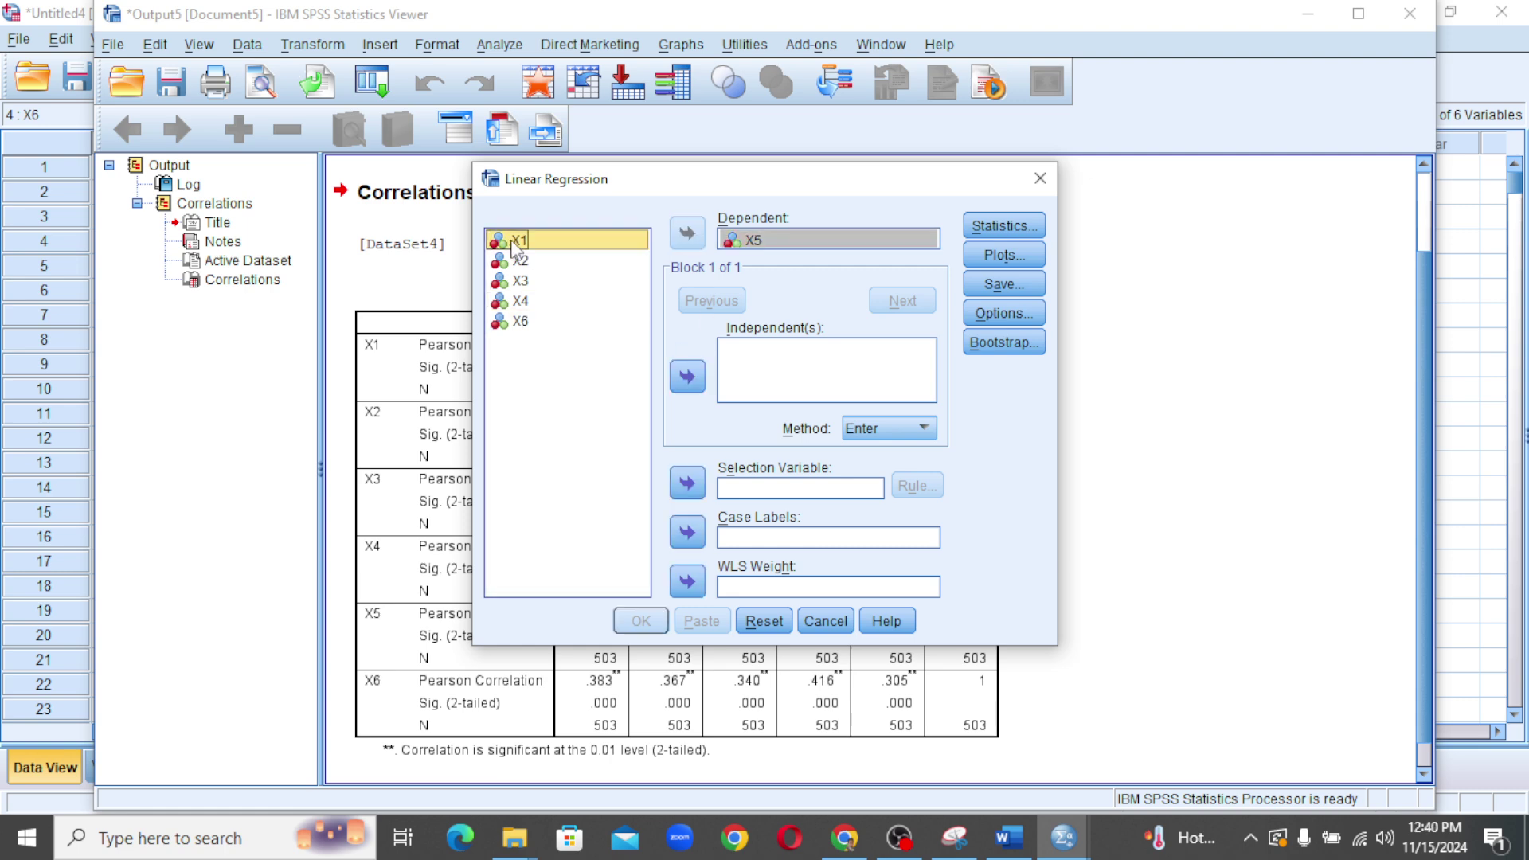
{"action": "key", "text": "shift+Down"}
{"action": "key", "text": "shift+Down"}
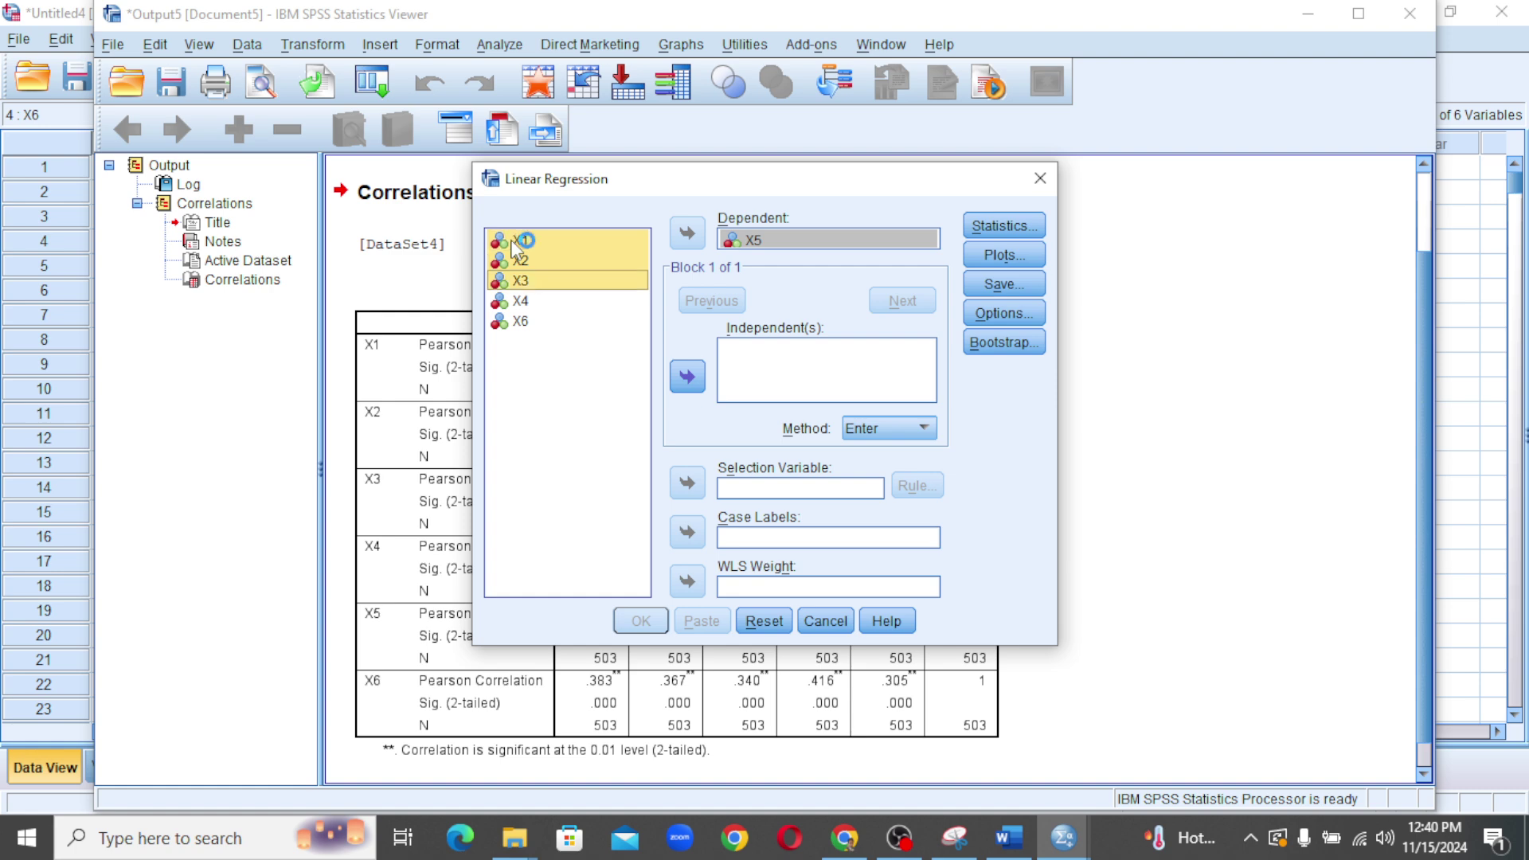
{"action": "key", "text": "shift+Down"}
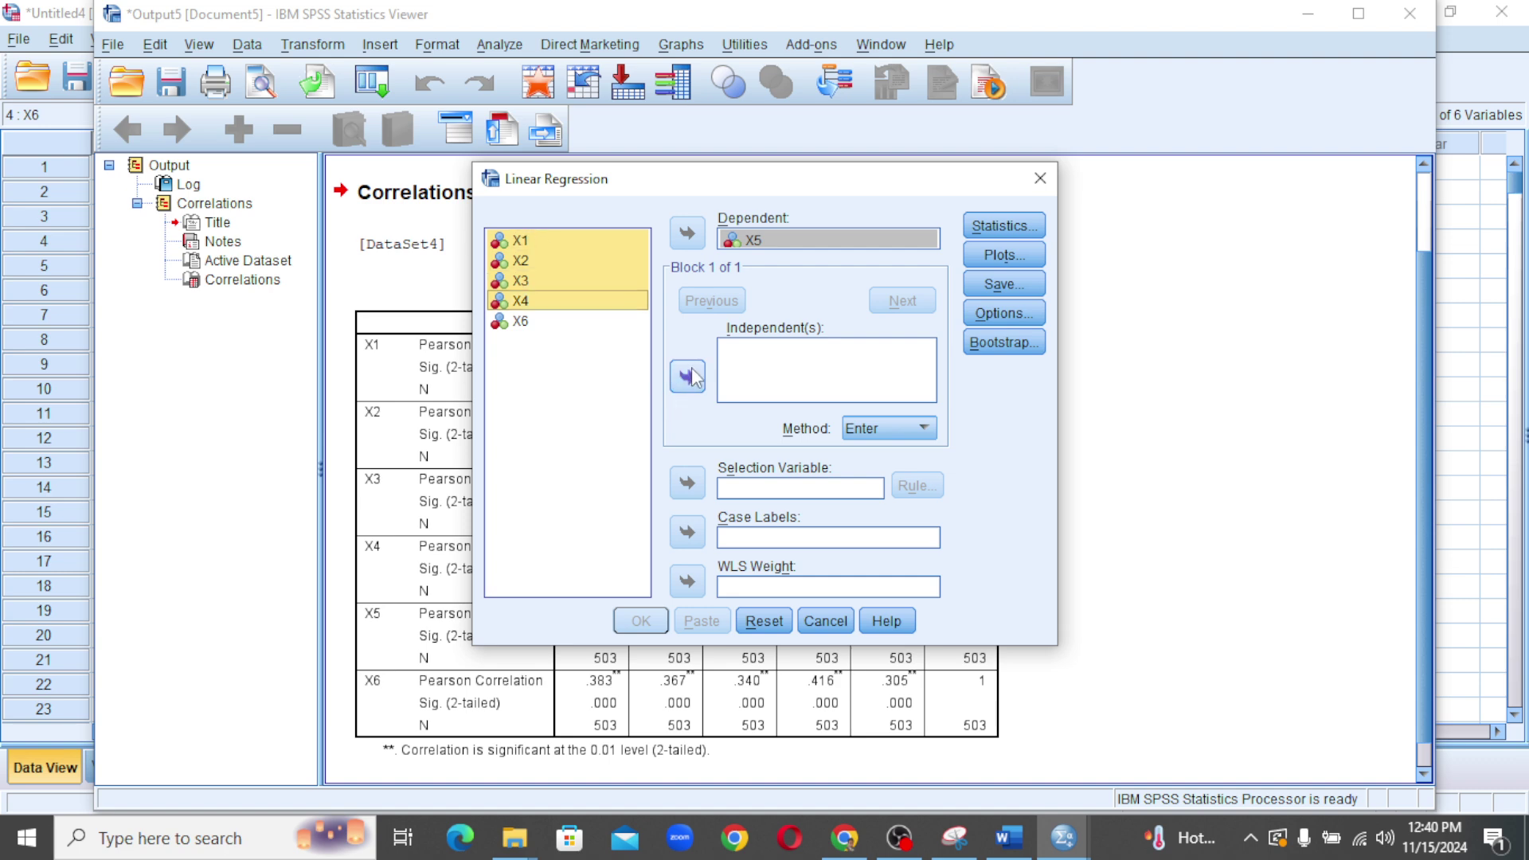
{"action": "key", "text": "shift"}
{"action": "key", "text": "shift"}
{"action": "key", "text": "shift"}
{"action": "key", "text": "shift"}
{"action": "key", "text": "shift"}
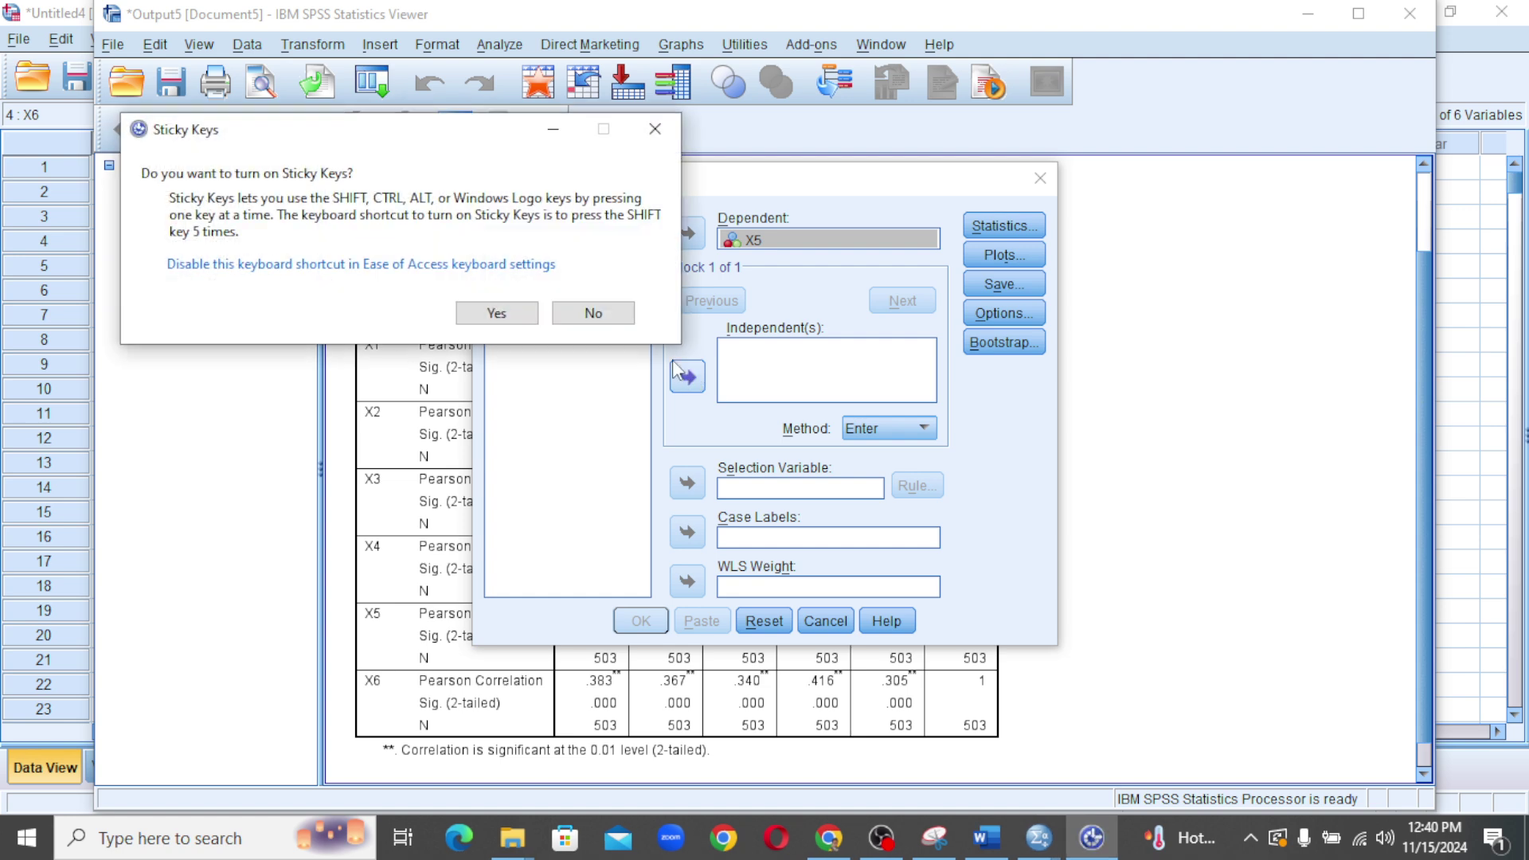
{"action": "left_click", "coordinate": [654, 129]}
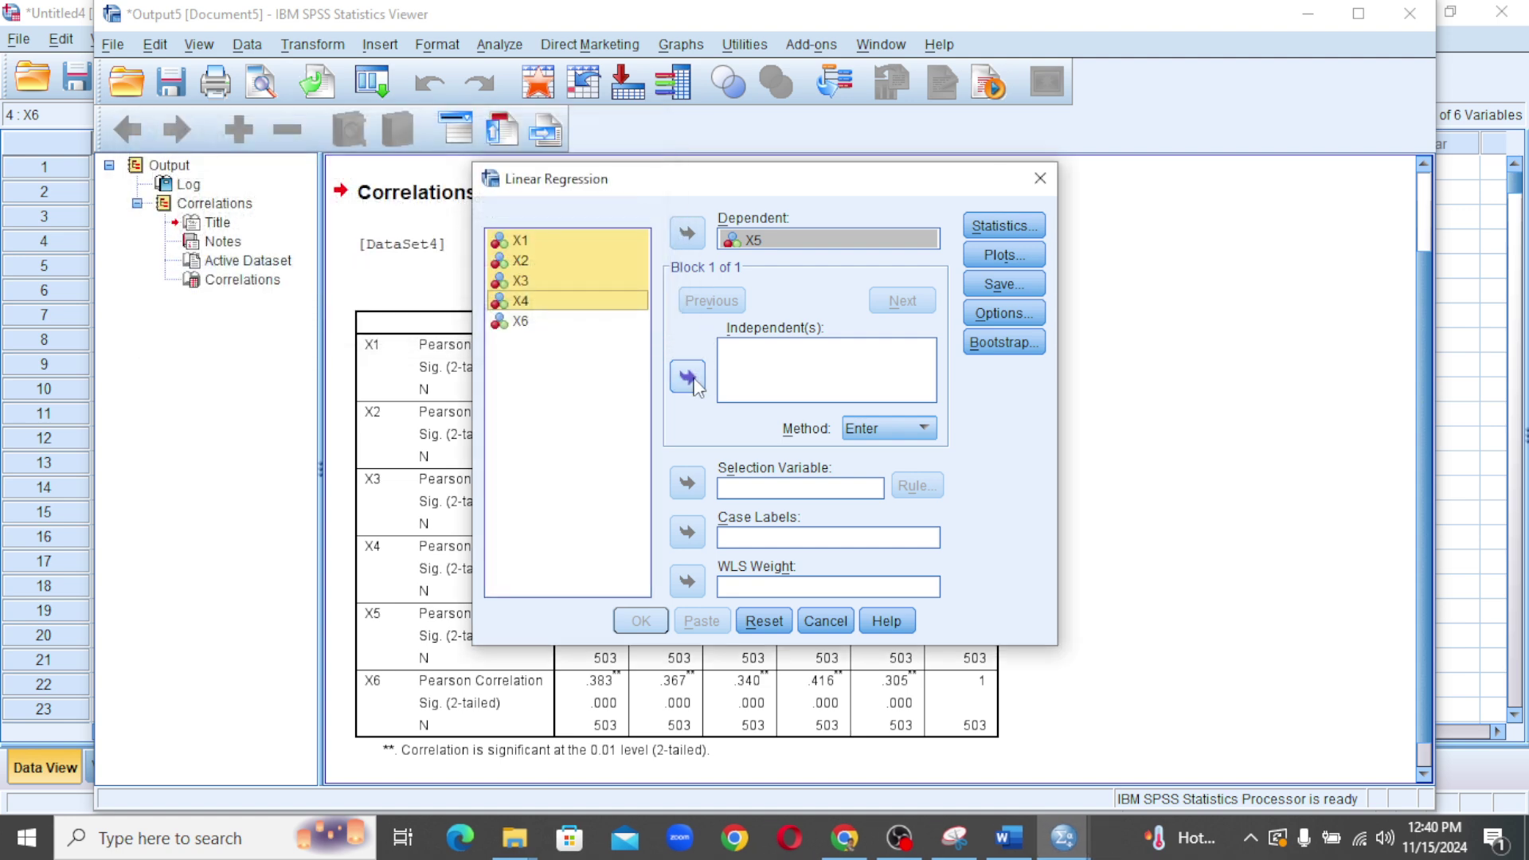
{"action": "left_click", "coordinate": [692, 383]}
{"action": "left_click", "coordinate": [838, 363]}
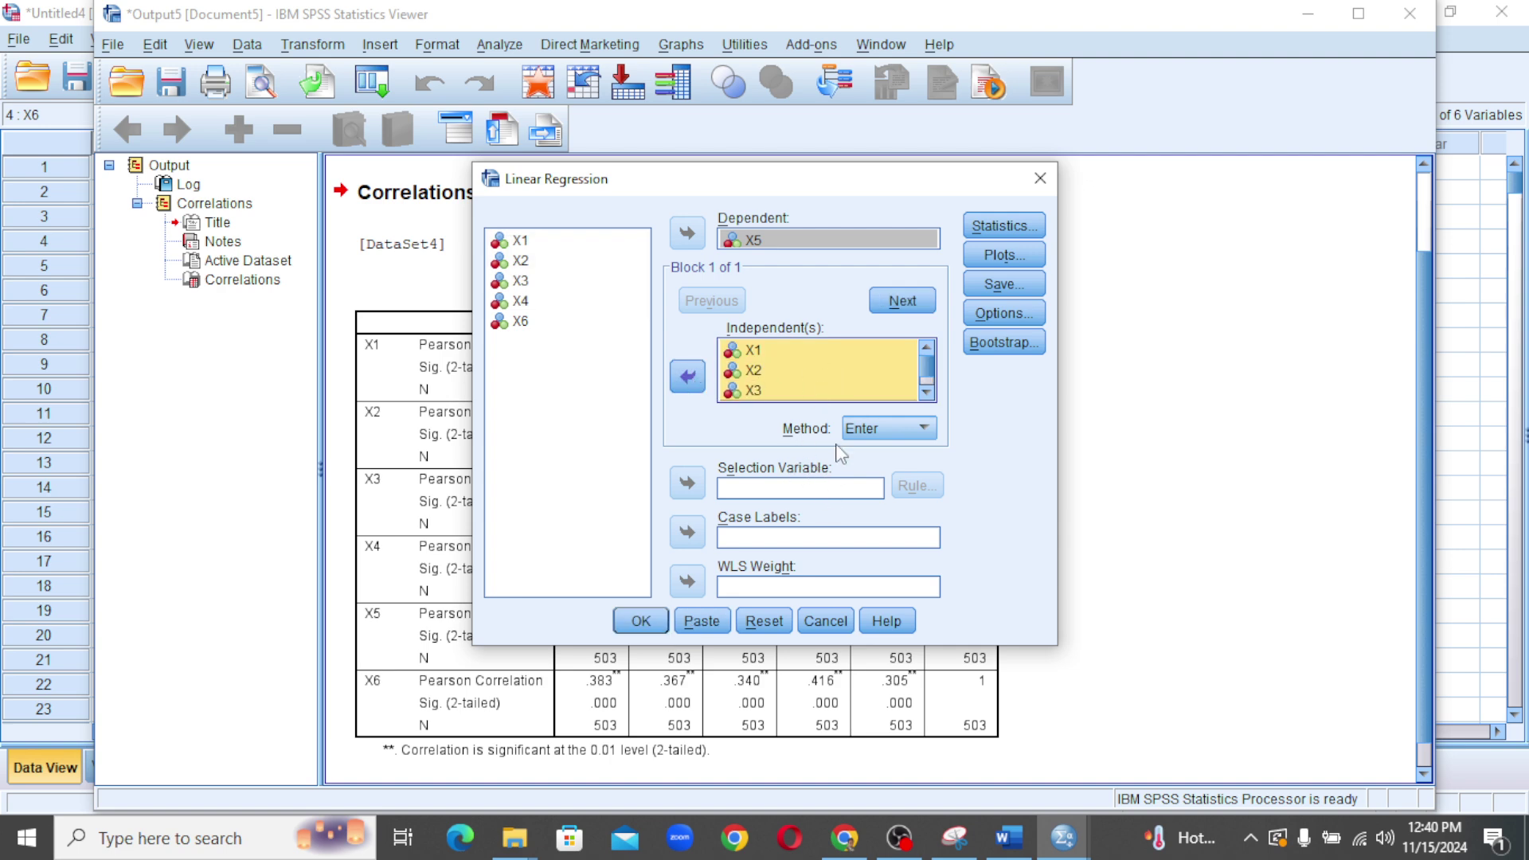
Have the unstandardized predicted values saved as a new variable and run the linear regression.
{"action": "left_click", "coordinate": [1005, 286]}
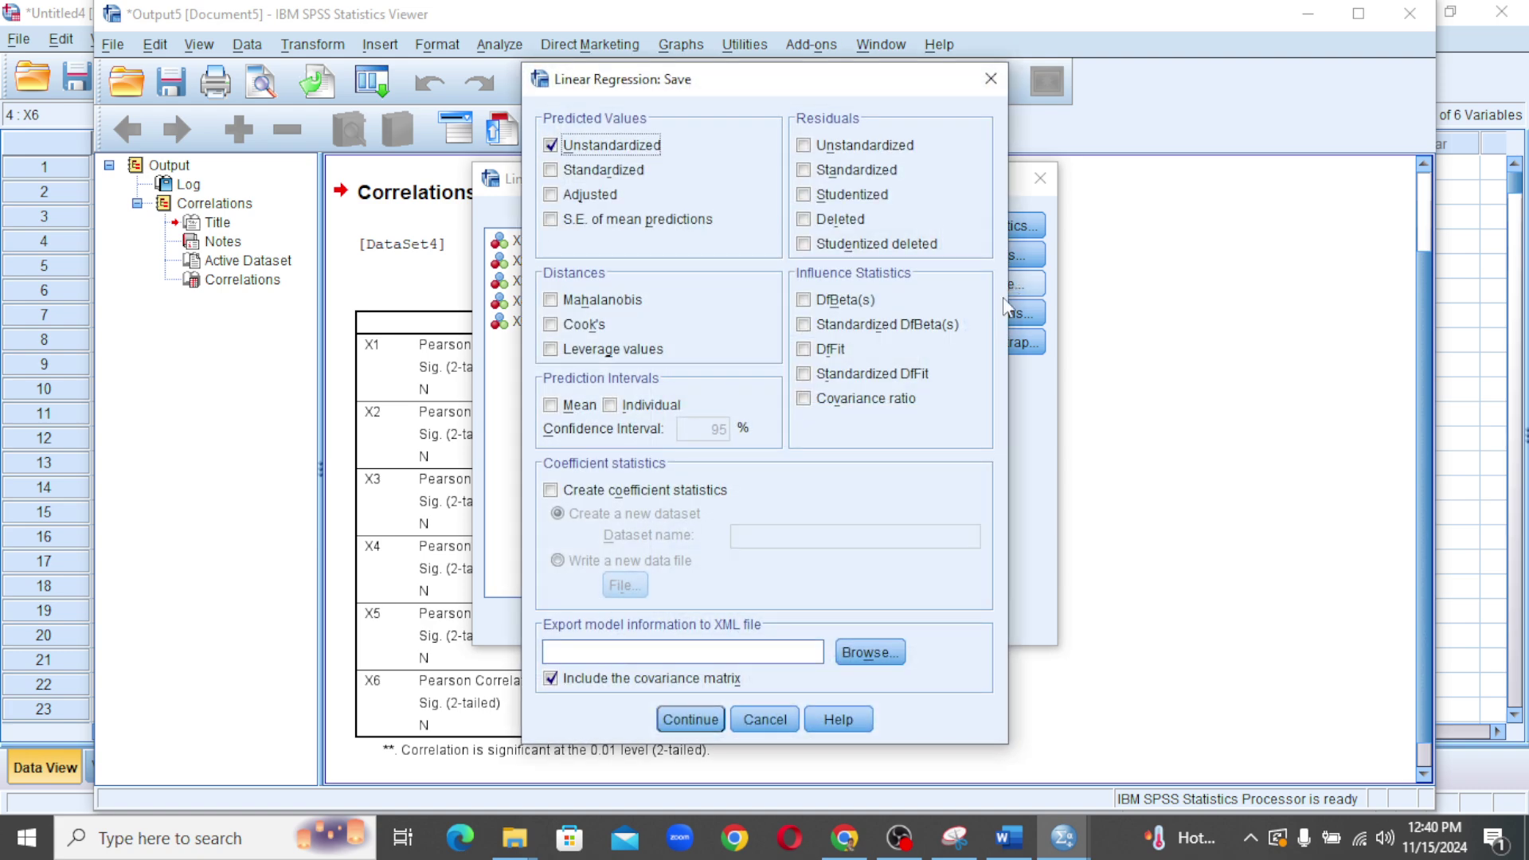
{"action": "left_click", "coordinate": [551, 146]}
{"action": "left_click", "coordinate": [550, 146]}
{"action": "left_click", "coordinate": [683, 721]}
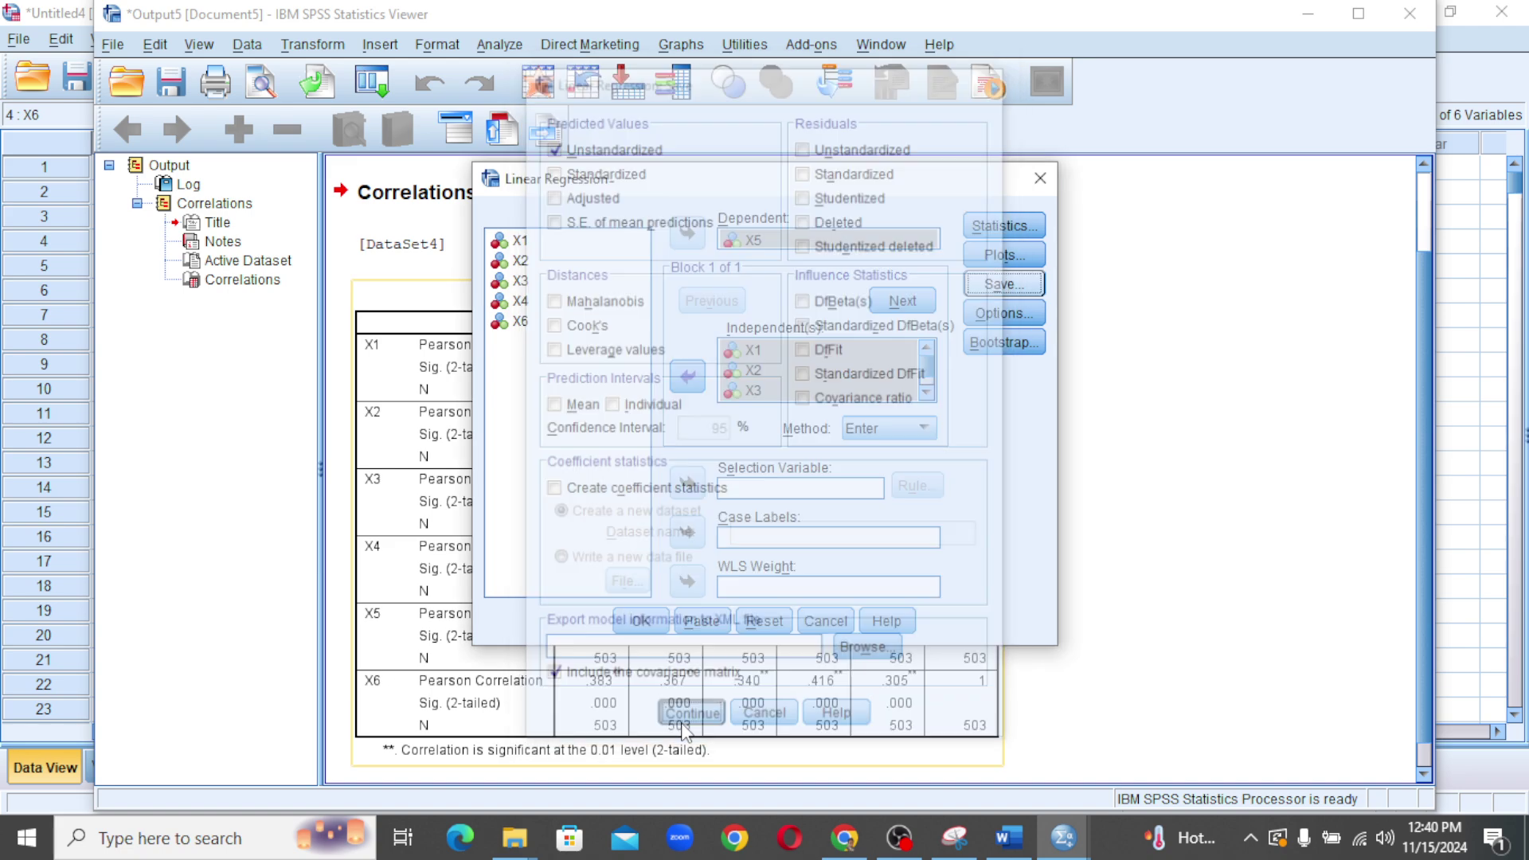
{"action": "left_click", "coordinate": [646, 626]}
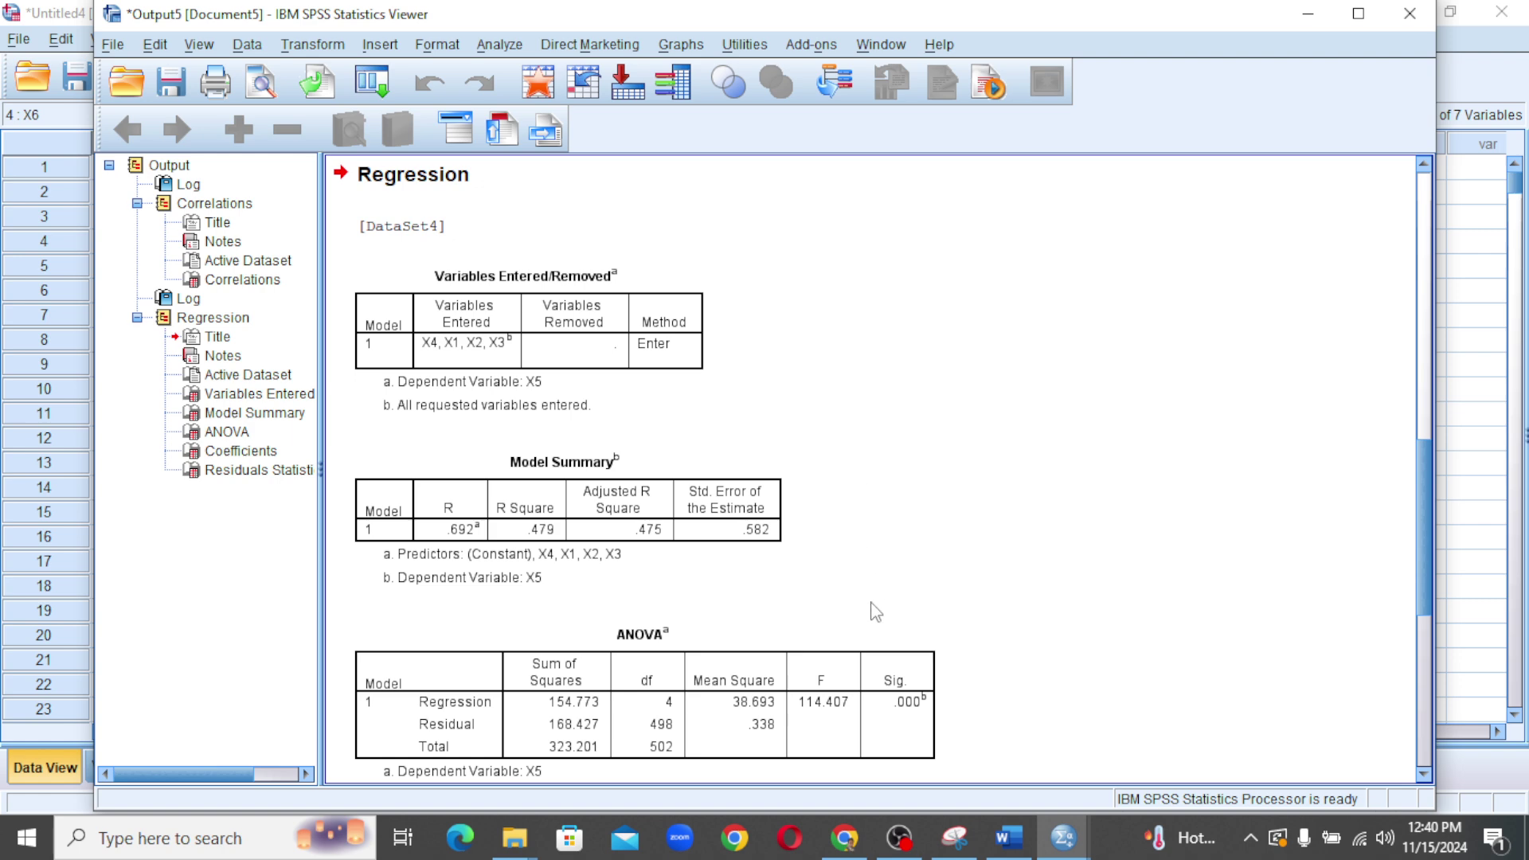
{"action": "scroll", "coordinate": [876, 614], "scroll_direction": "down", "scroll_amount": 3}
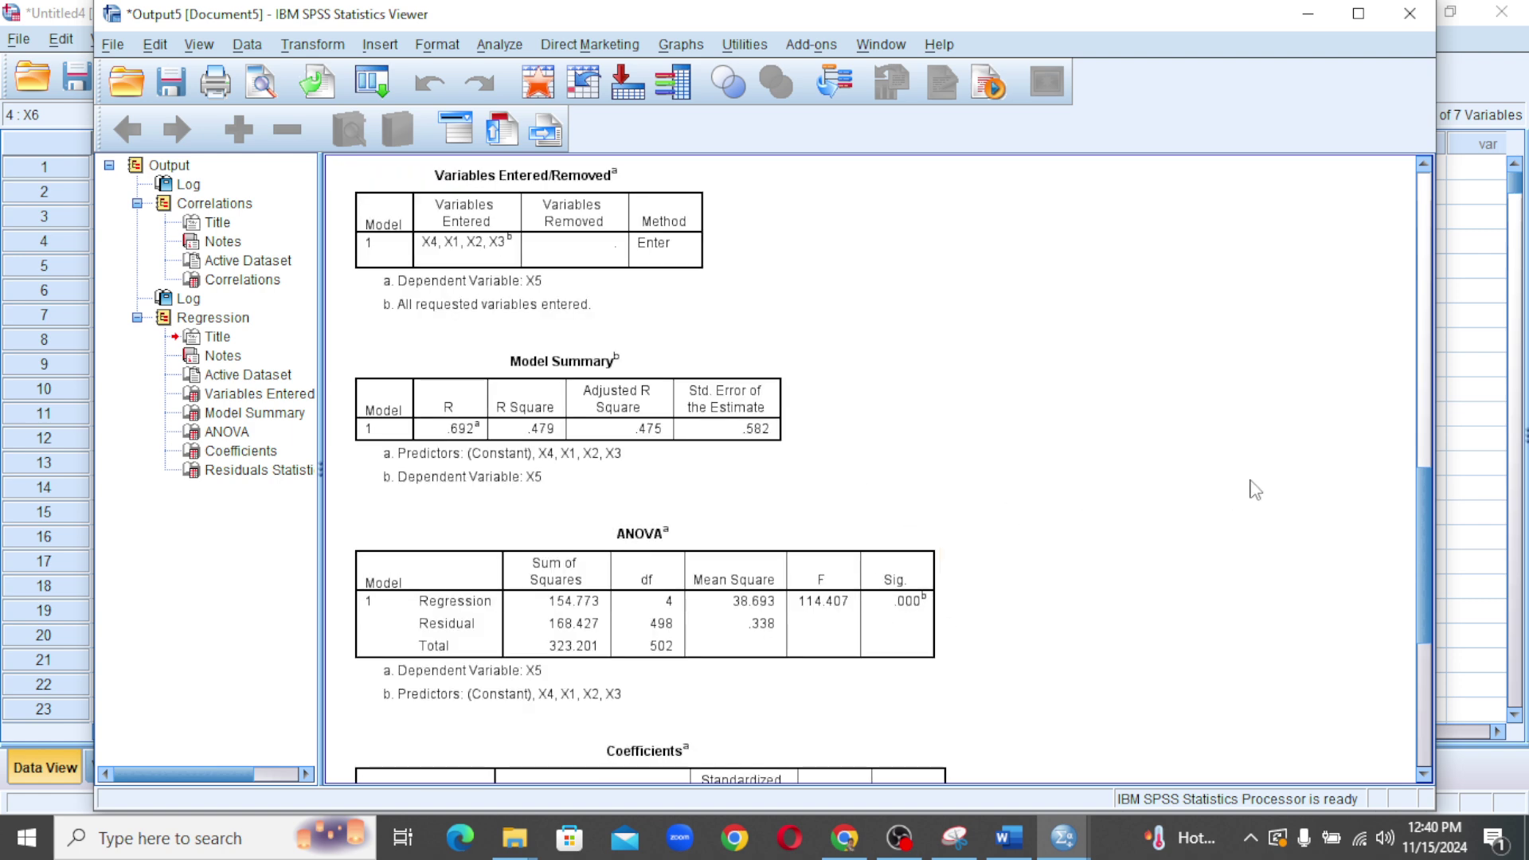
Show the dataset's variable definitions and widen the Label column until the full label of PRE_1 fits.
{"action": "left_click", "coordinate": [1462, 463]}
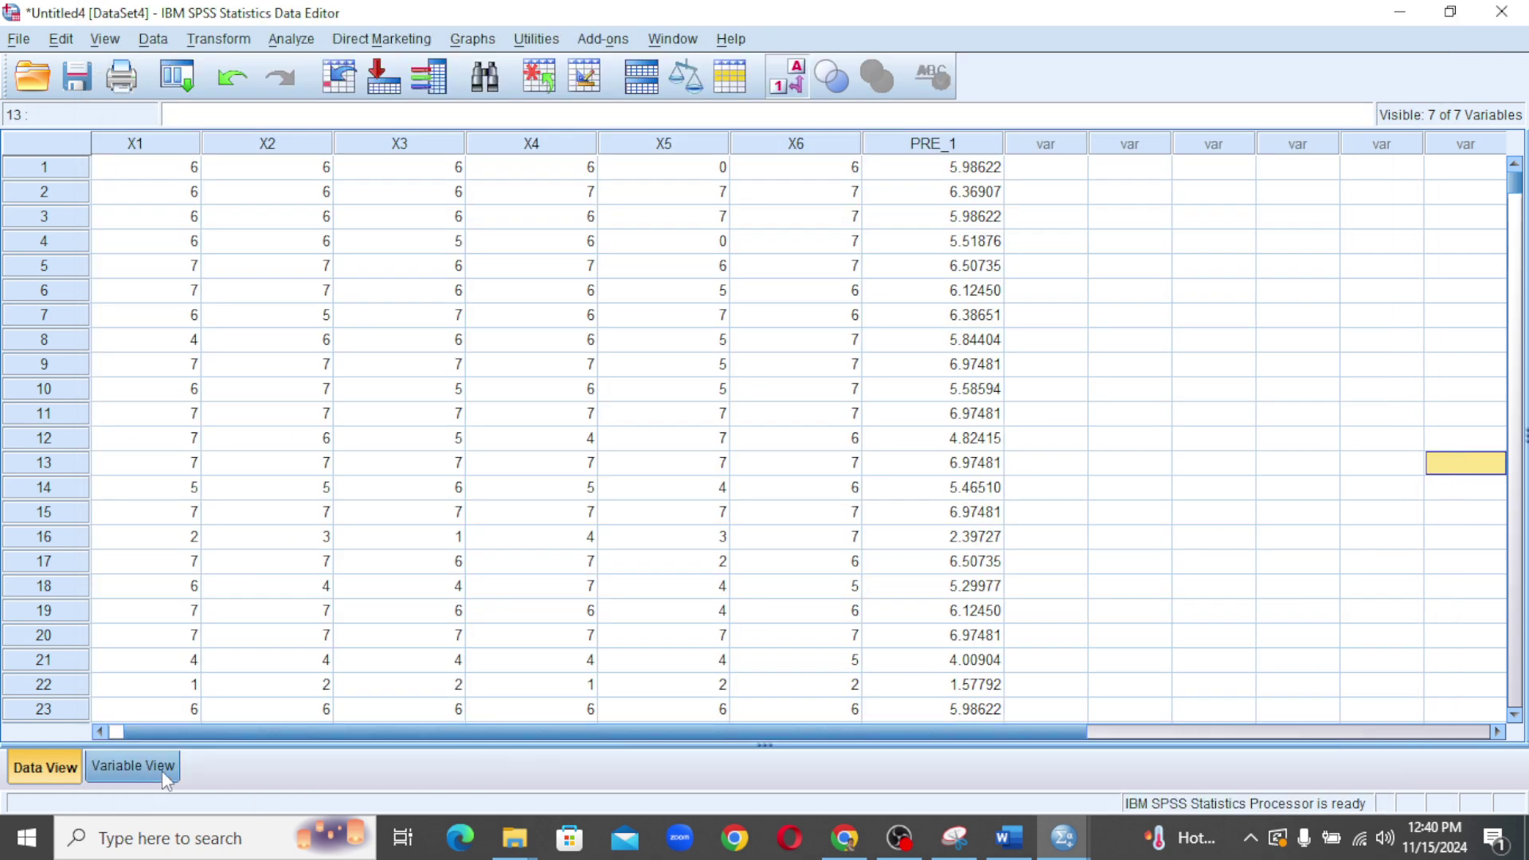
{"action": "left_click", "coordinate": [121, 768]}
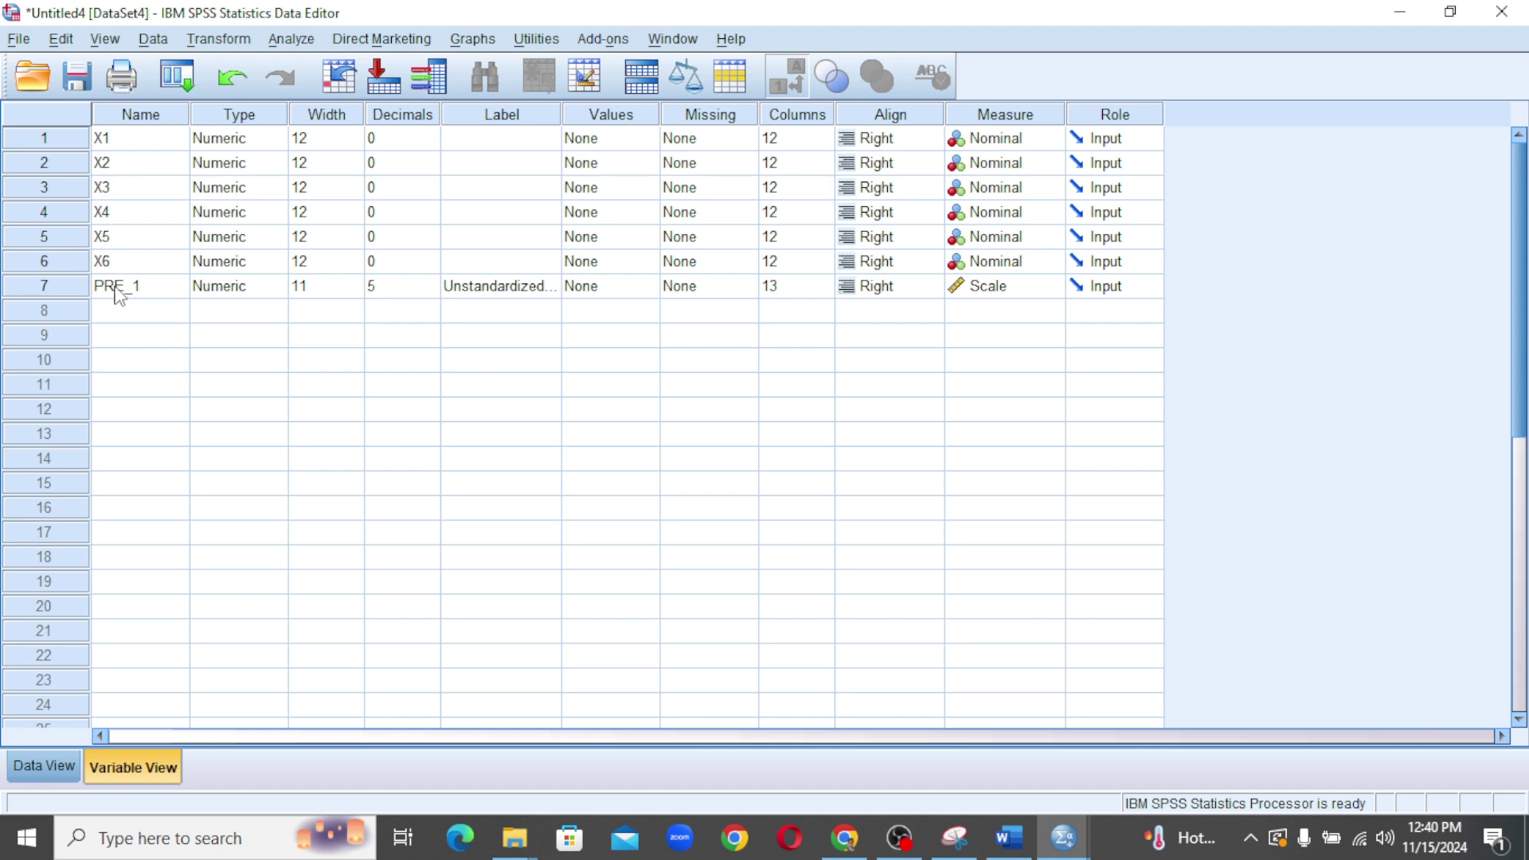
{"action": "left_click_drag", "start_coordinate": [562, 114], "coordinate": [613, 115]}
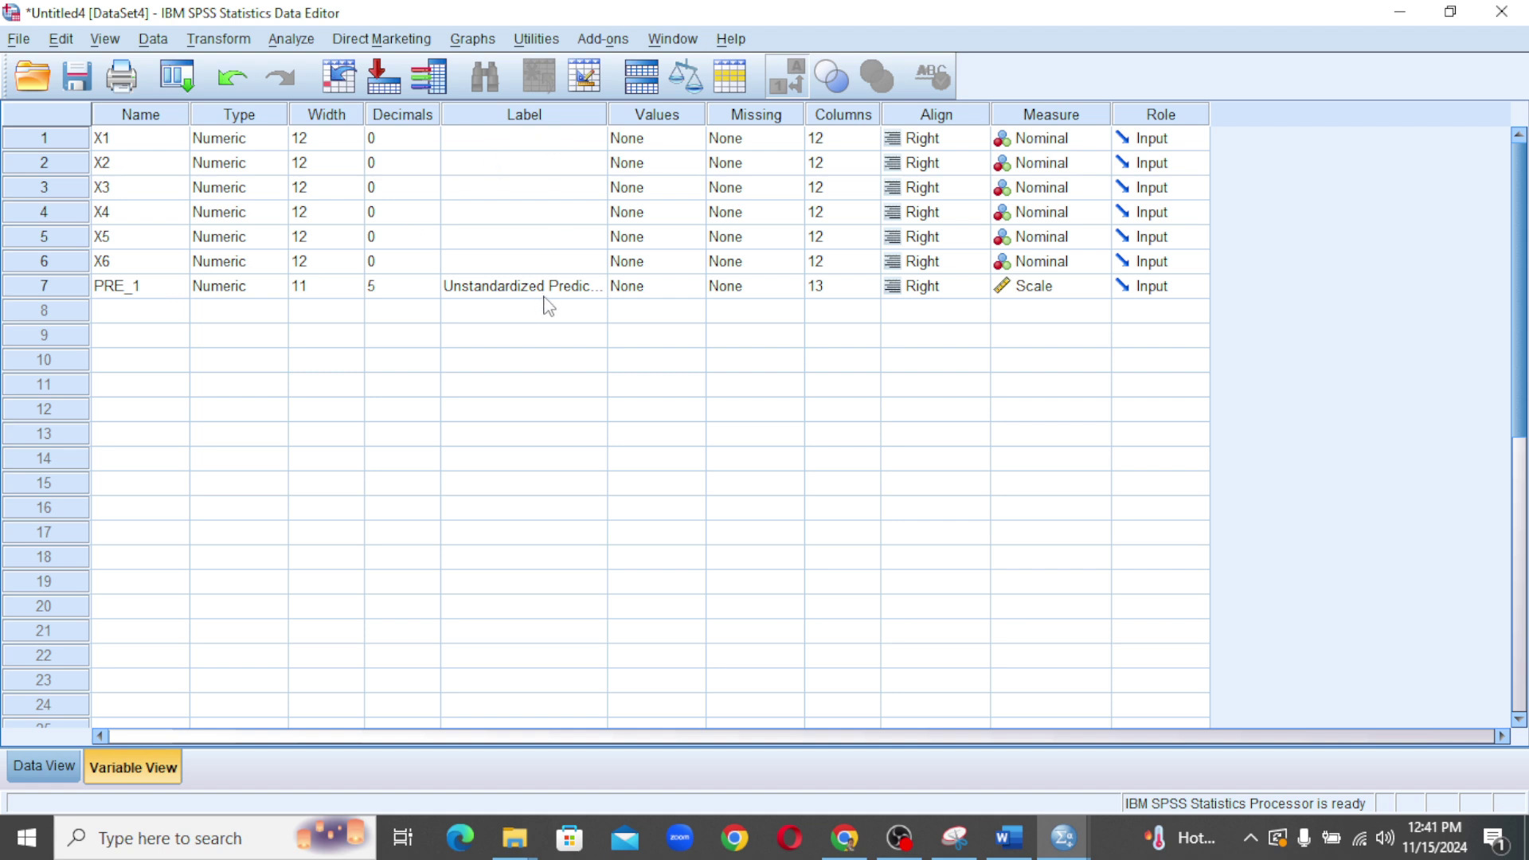
{"action": "left_click_drag", "start_coordinate": [609, 115], "coordinate": [731, 122]}
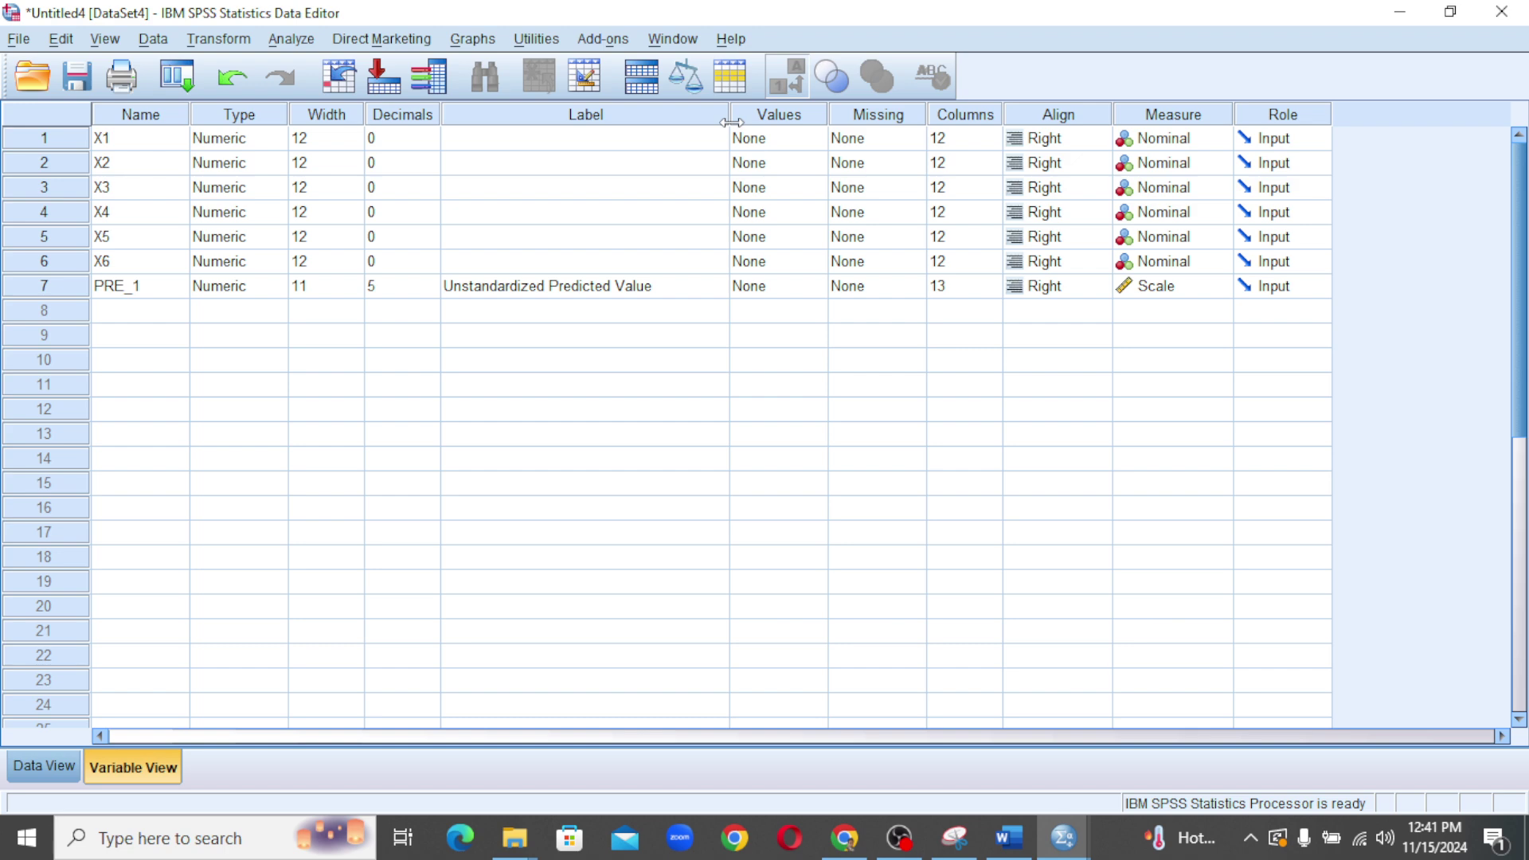
{"action": "left_click_drag", "start_coordinate": [731, 122], "coordinate": [707, 121]}
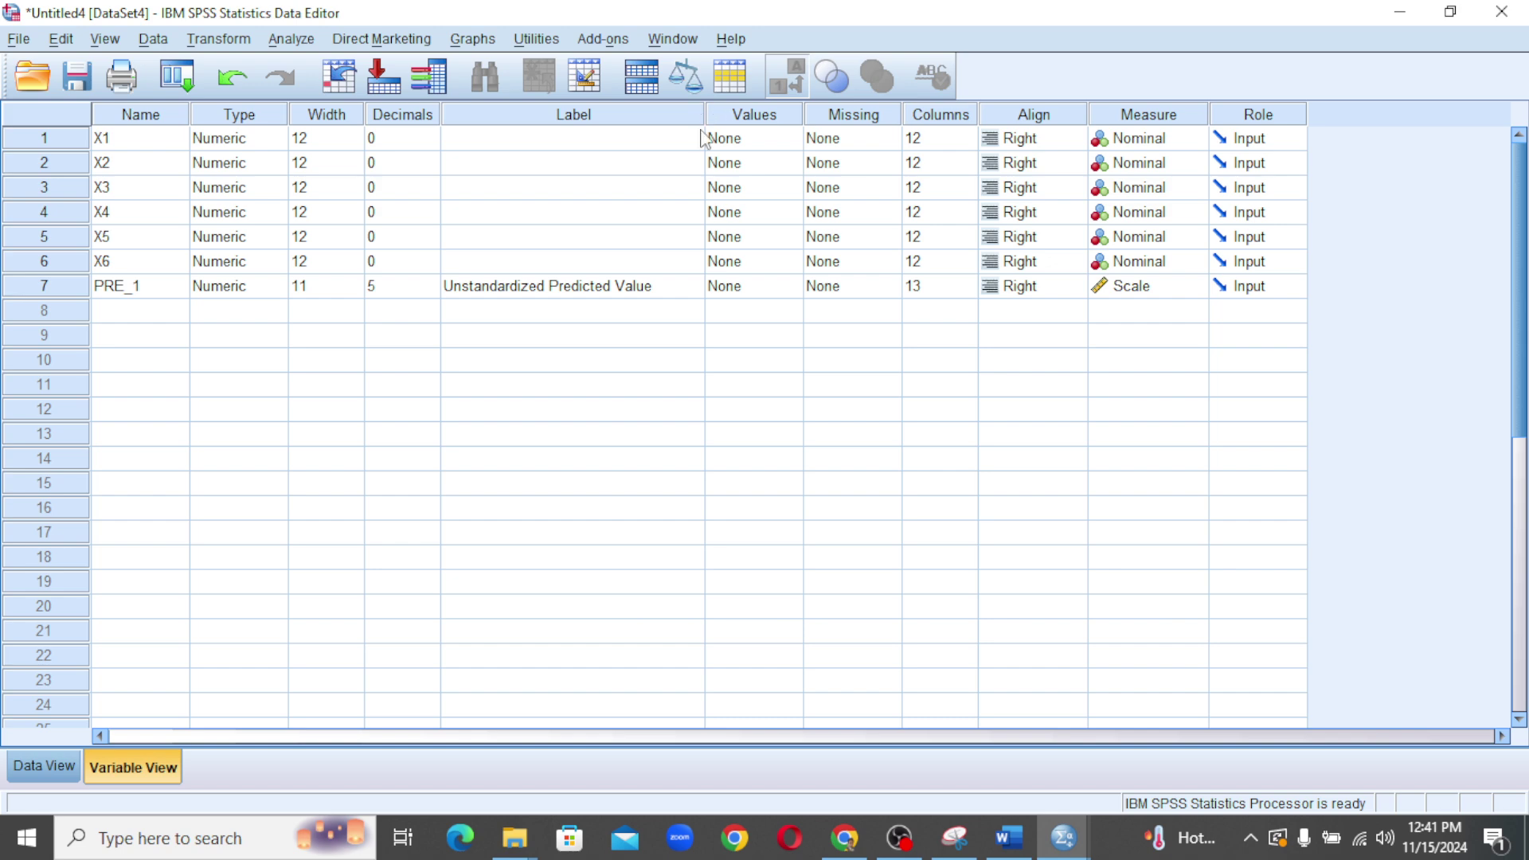
Compare the X5 entries of cases 1 and 4 with their PRE_1 values, and switch to the Word notes on replacing missing values.
{"action": "left_click", "coordinate": [38, 768]}
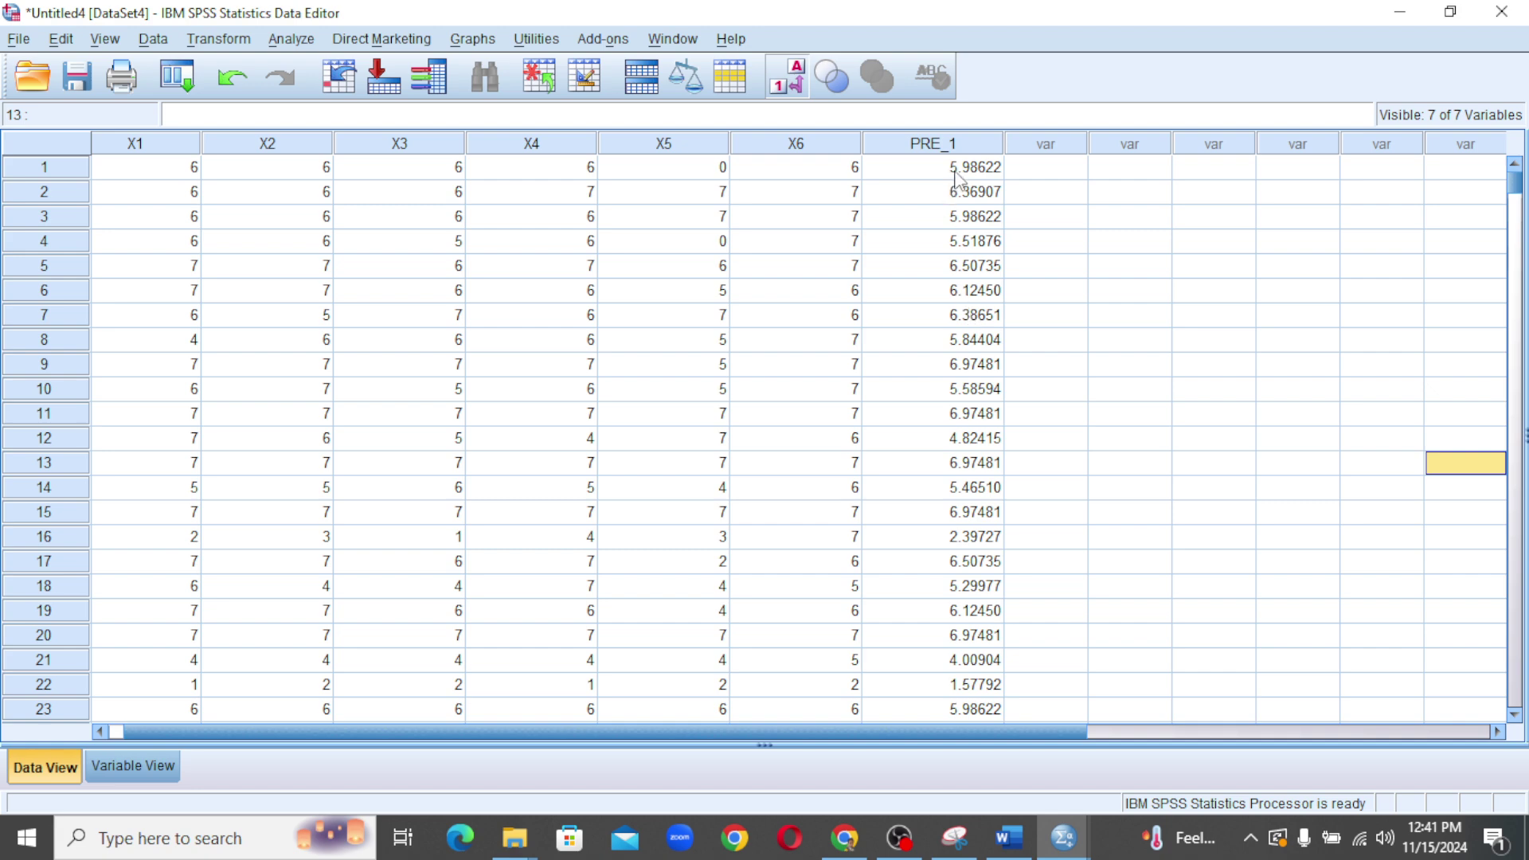
{"action": "left_click", "coordinate": [698, 176]}
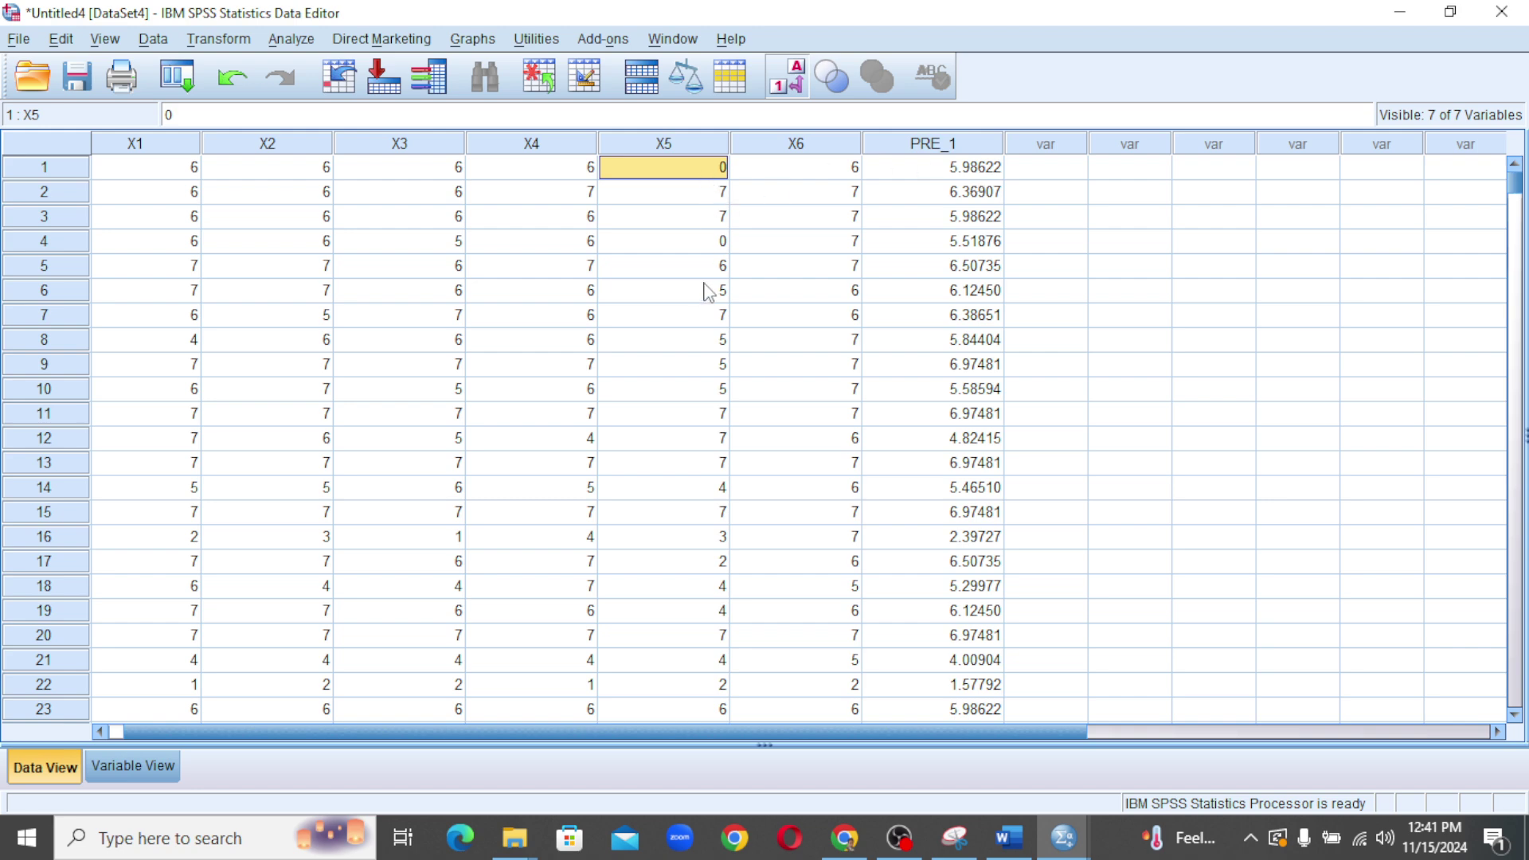
{"action": "left_click", "coordinate": [723, 250]}
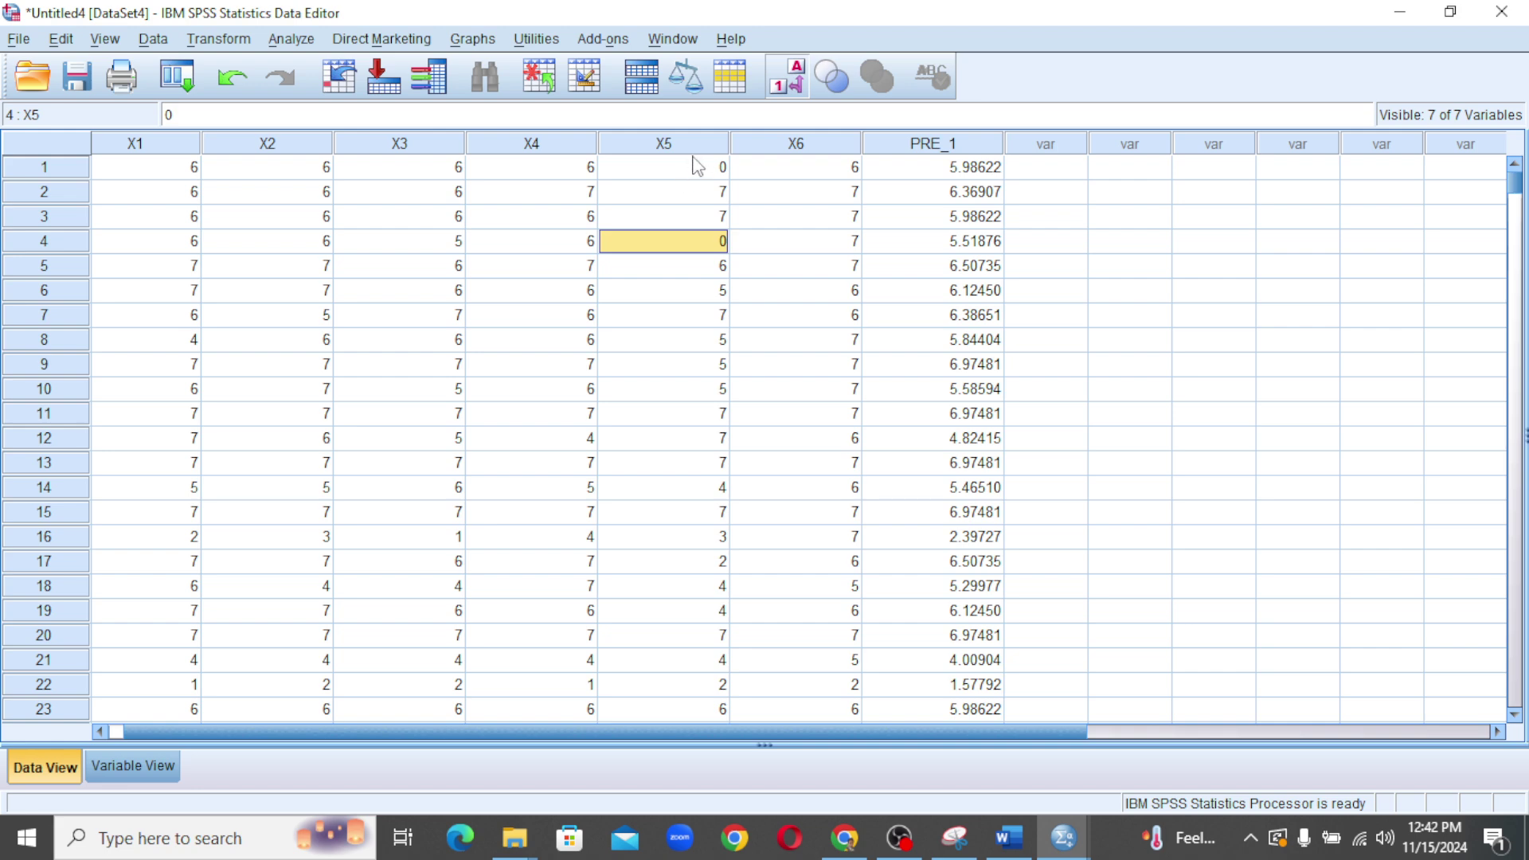
{"action": "left_click", "coordinate": [1009, 844]}
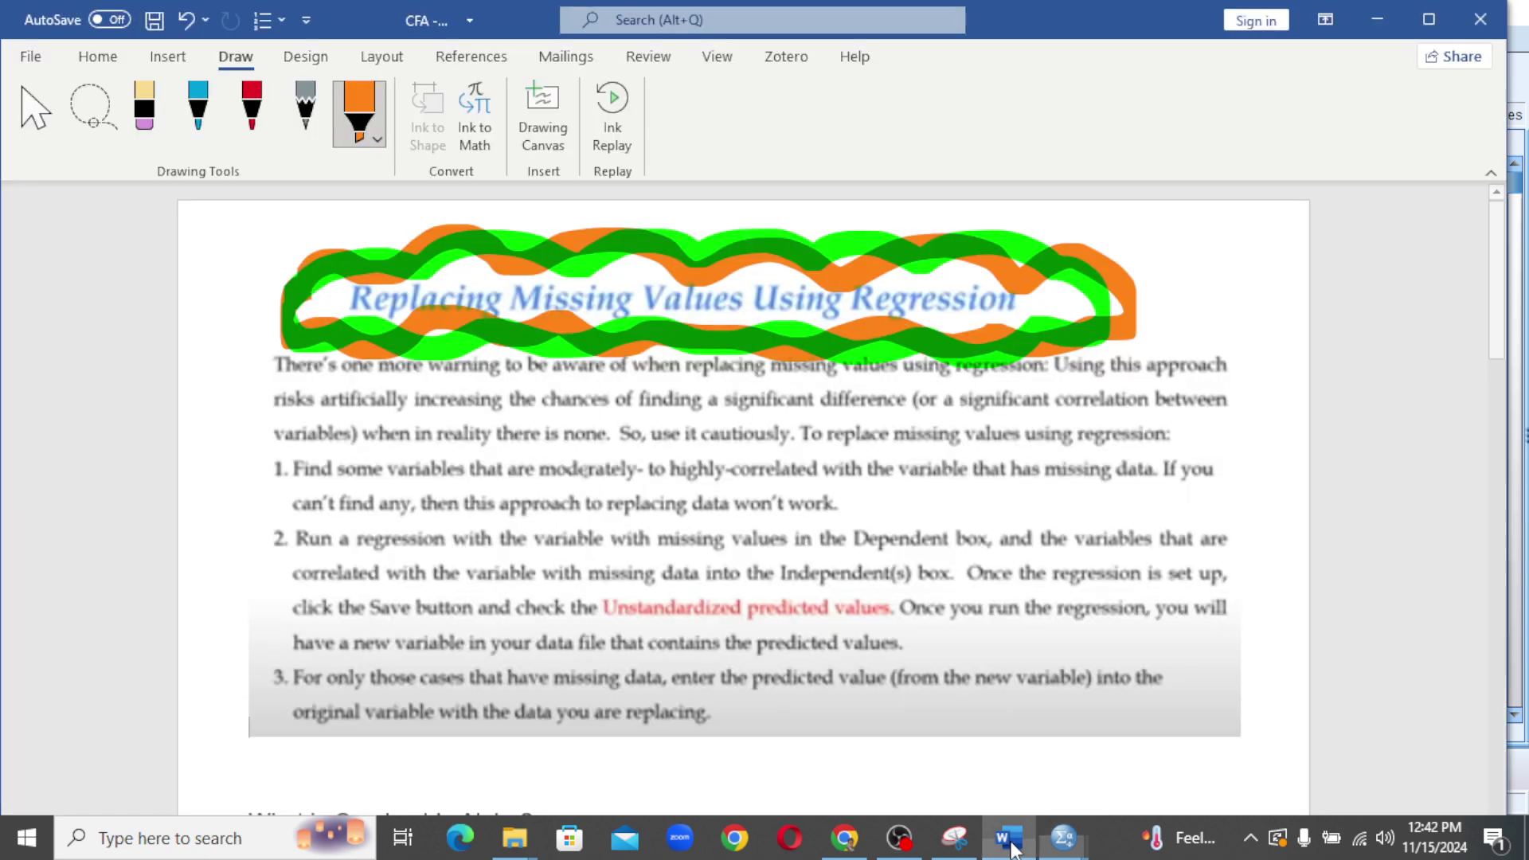